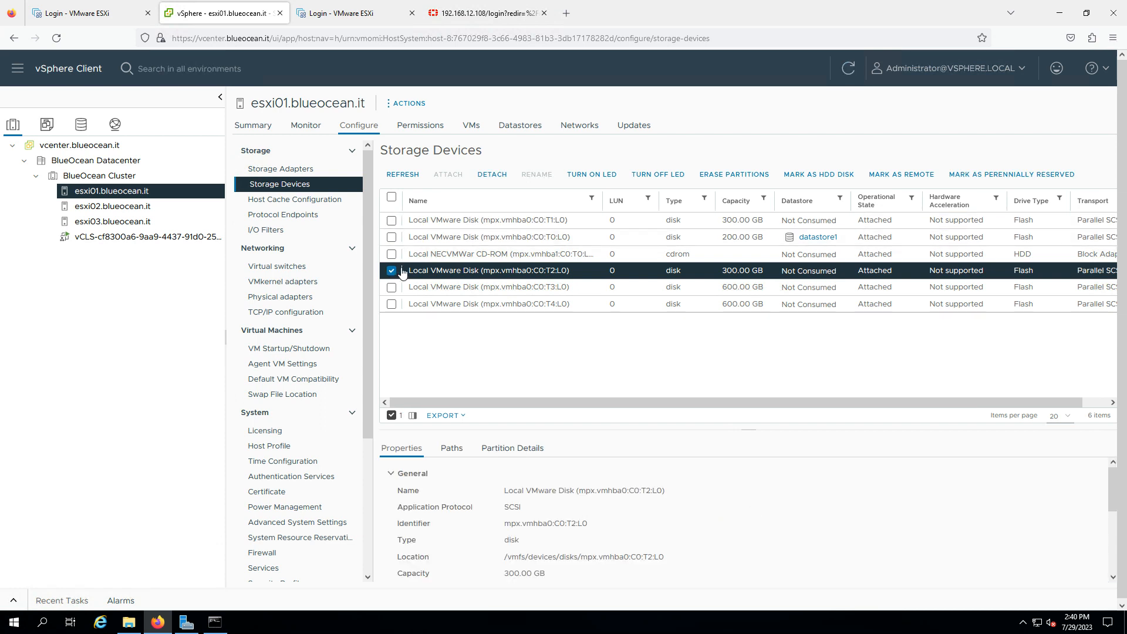
- Examine the drive types of the unused disks in the storage device list of esxi01.blueocean.it, clearing the selection at the end
click(392, 270)
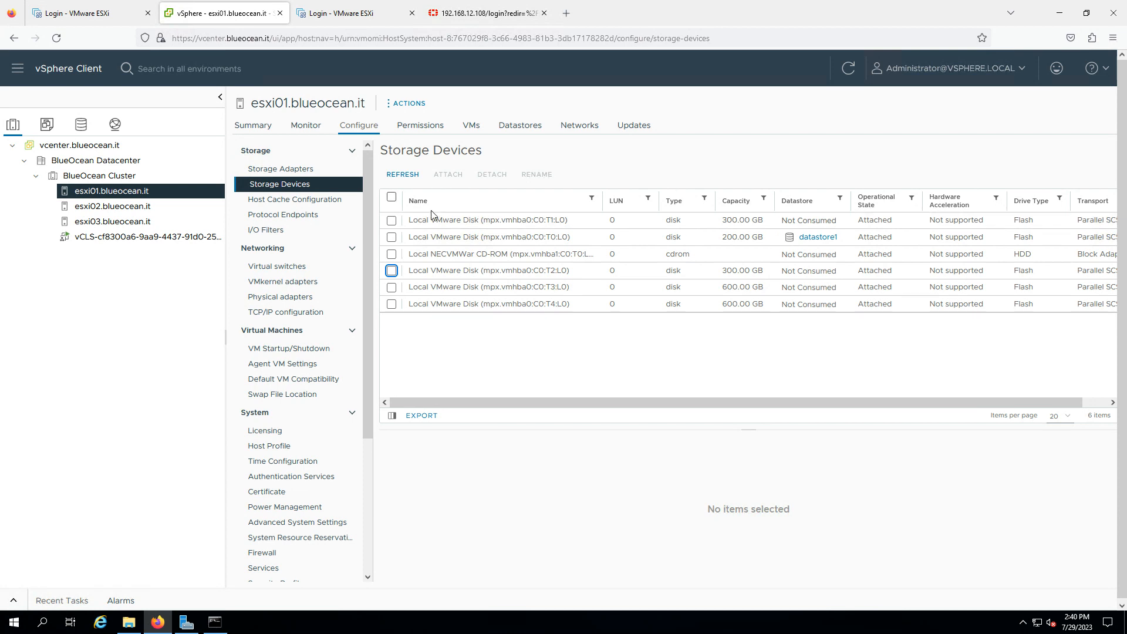
click(391, 220)
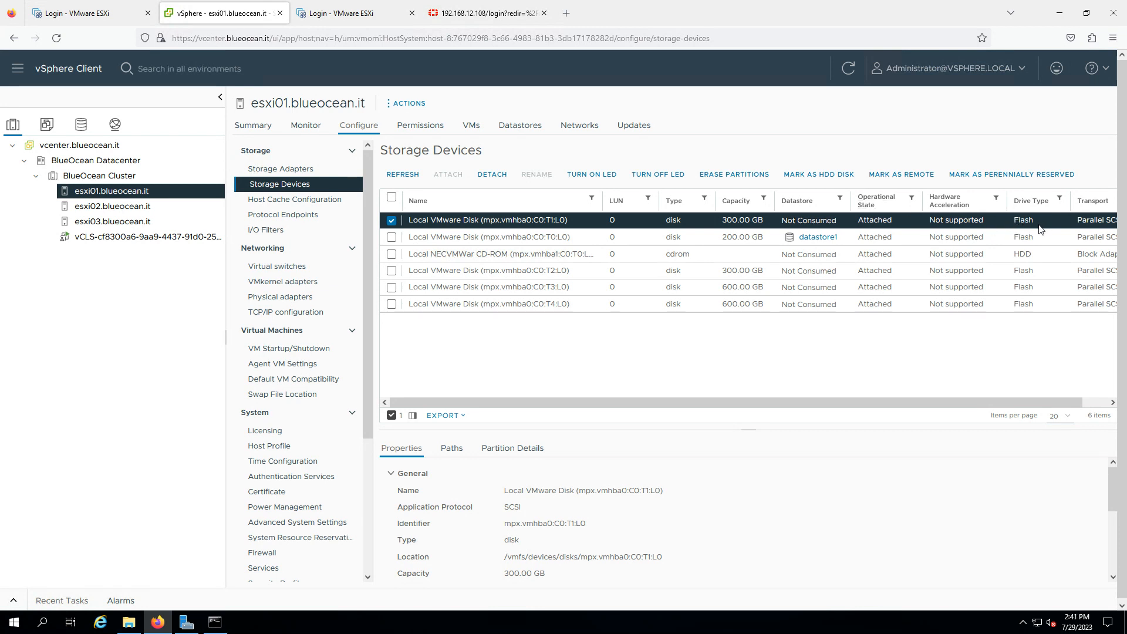
click(392, 254)
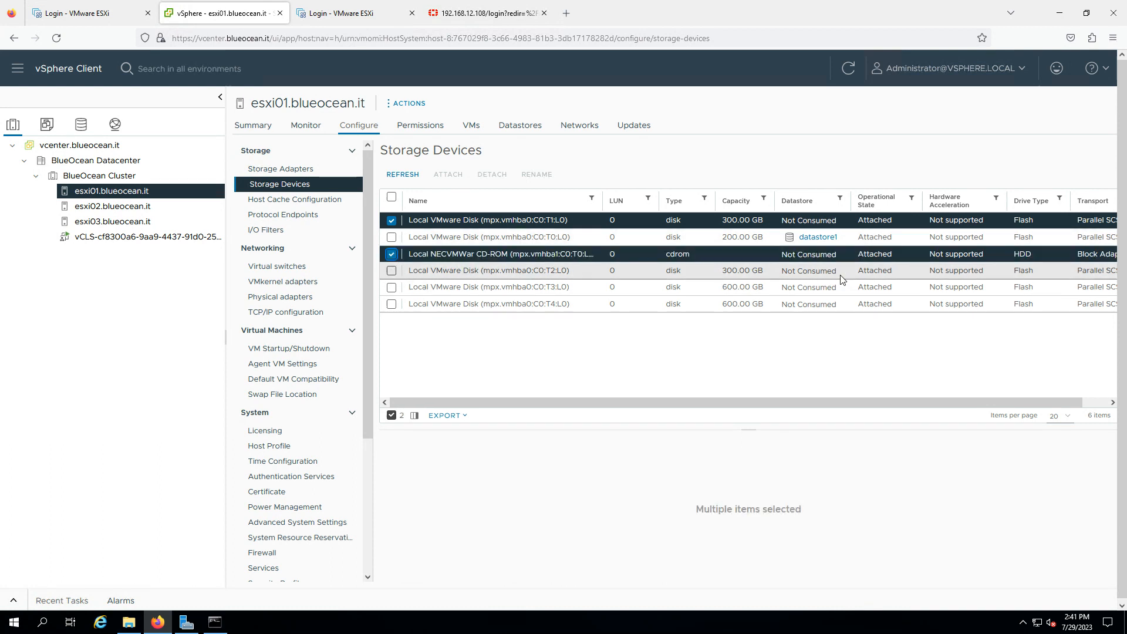
click(391, 271)
click(392, 288)
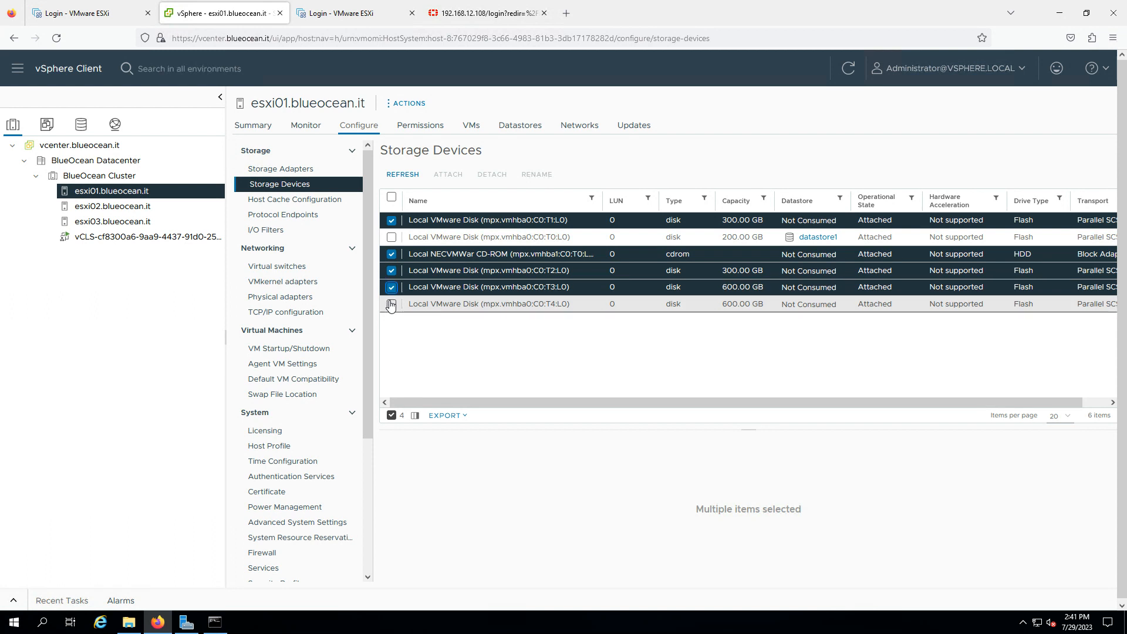
click(392, 305)
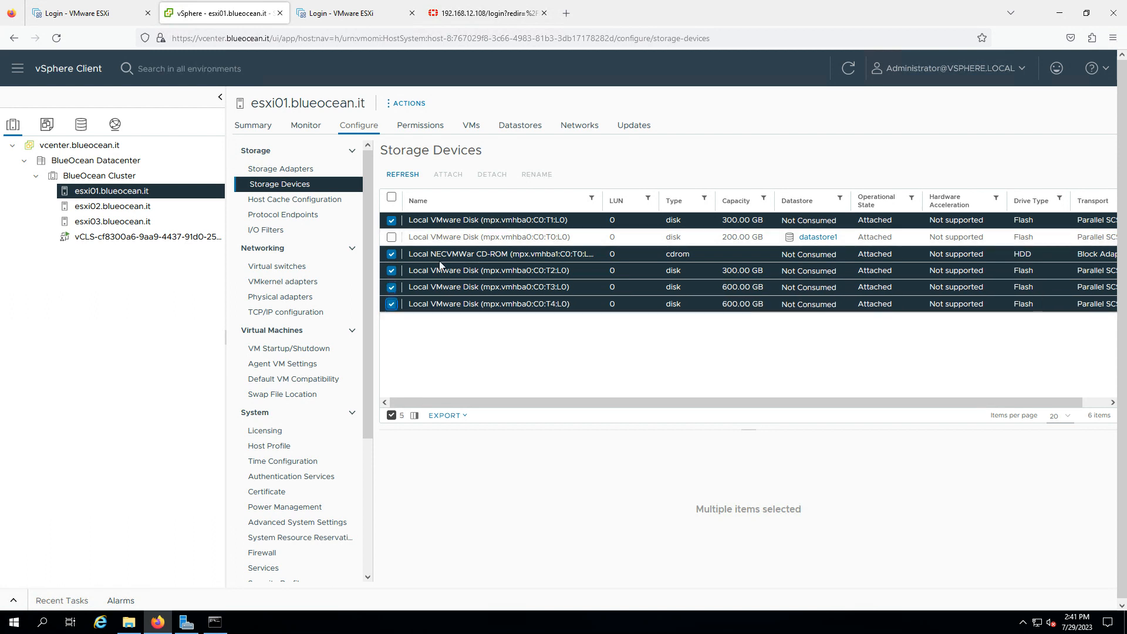
click(392, 254)
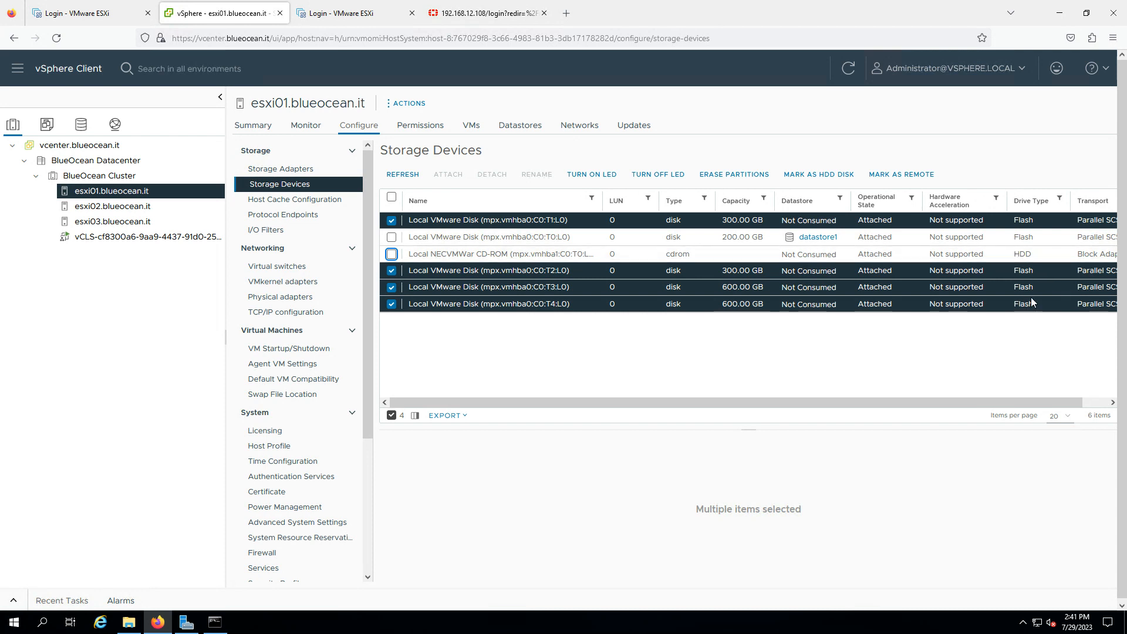
click(391, 197)
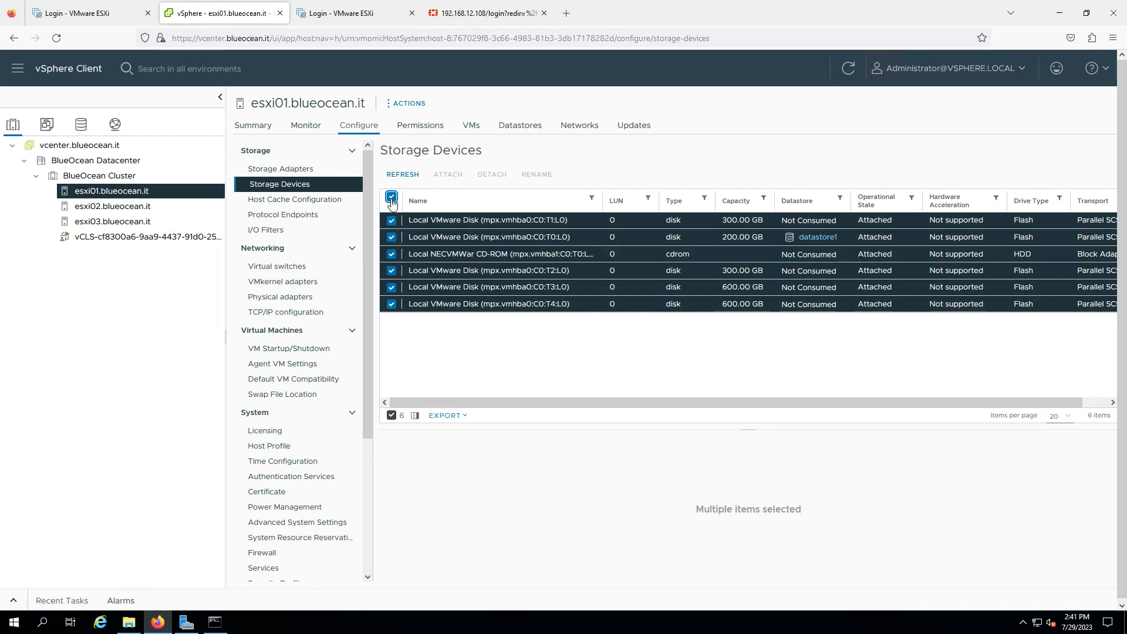
click(391, 198)
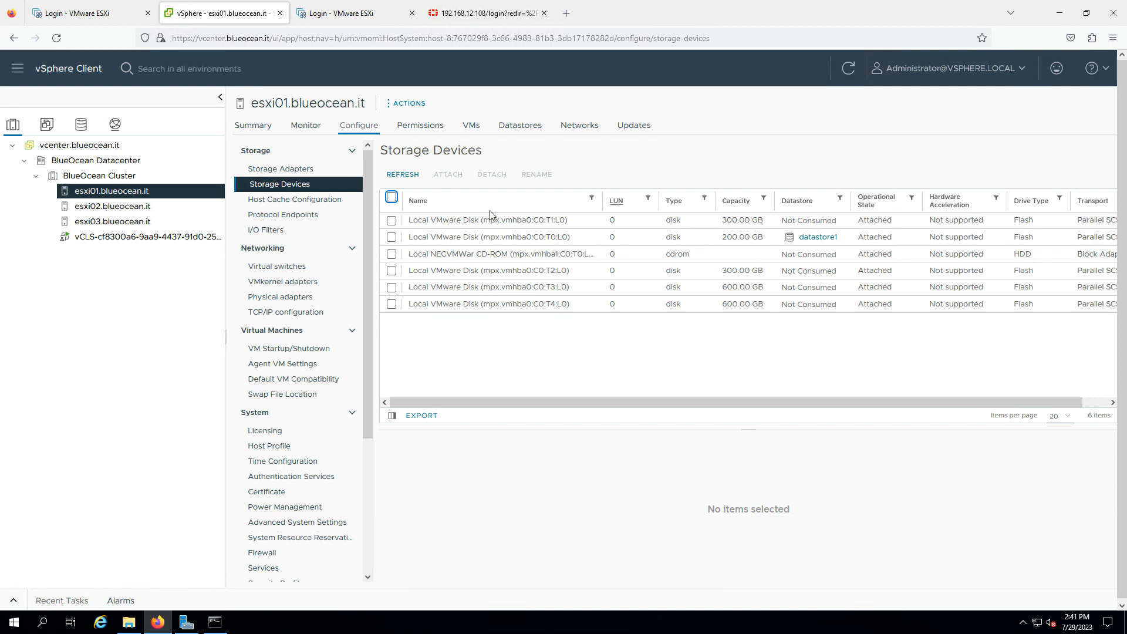
- Highlight the two 300 GB disks on esxi01.blueocean.it to compare them with the 600 GB disks, and clear the selection
click(391, 220)
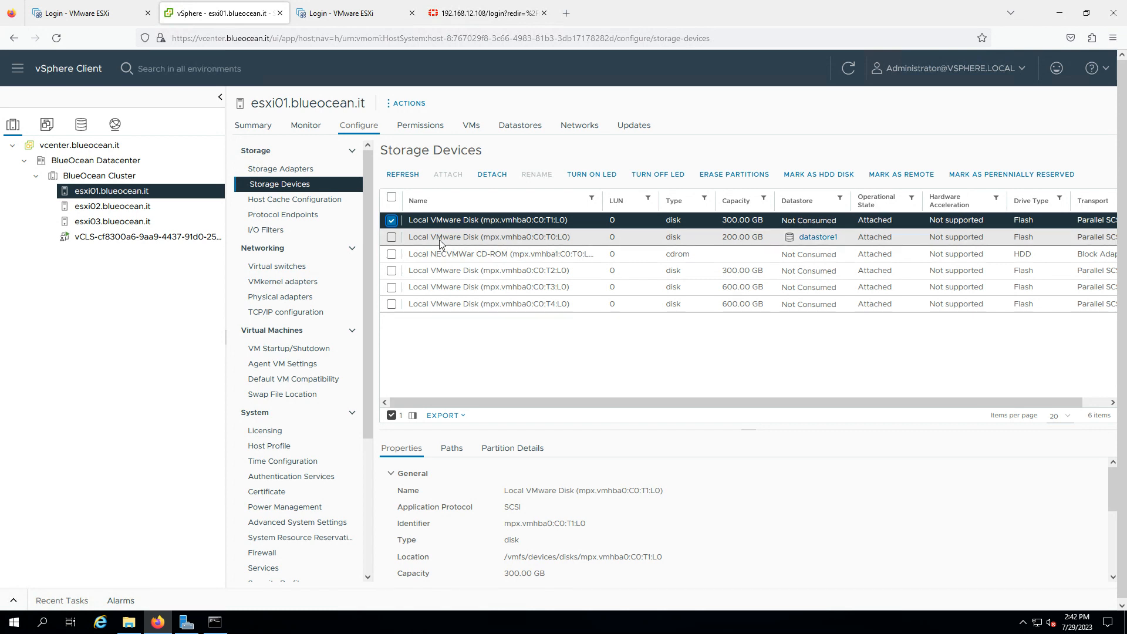
click(391, 271)
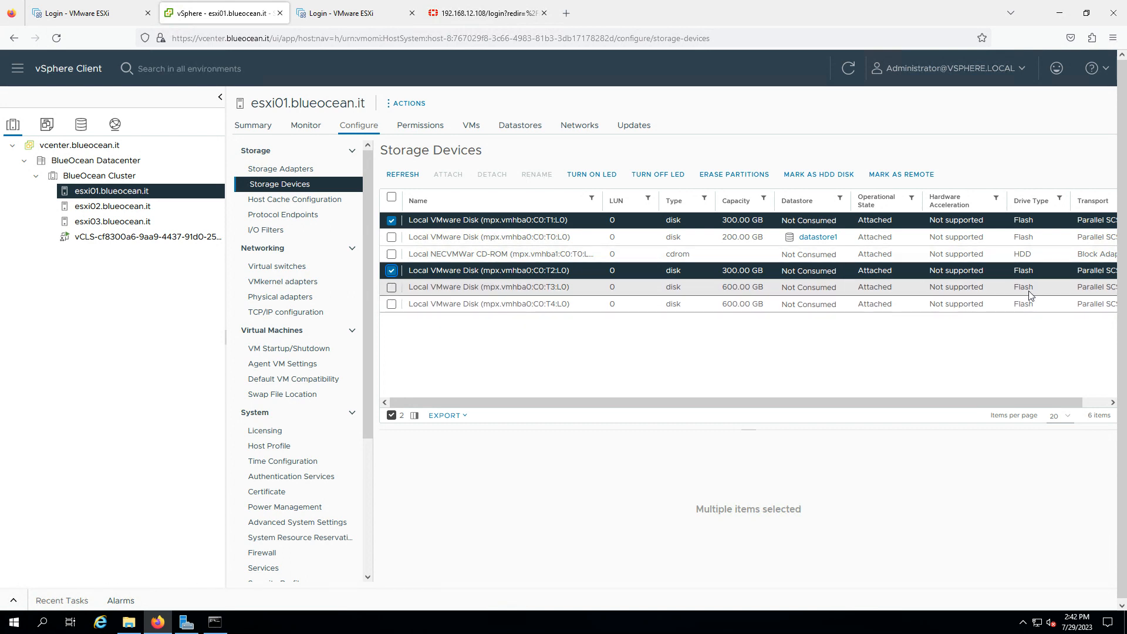
click(391, 271)
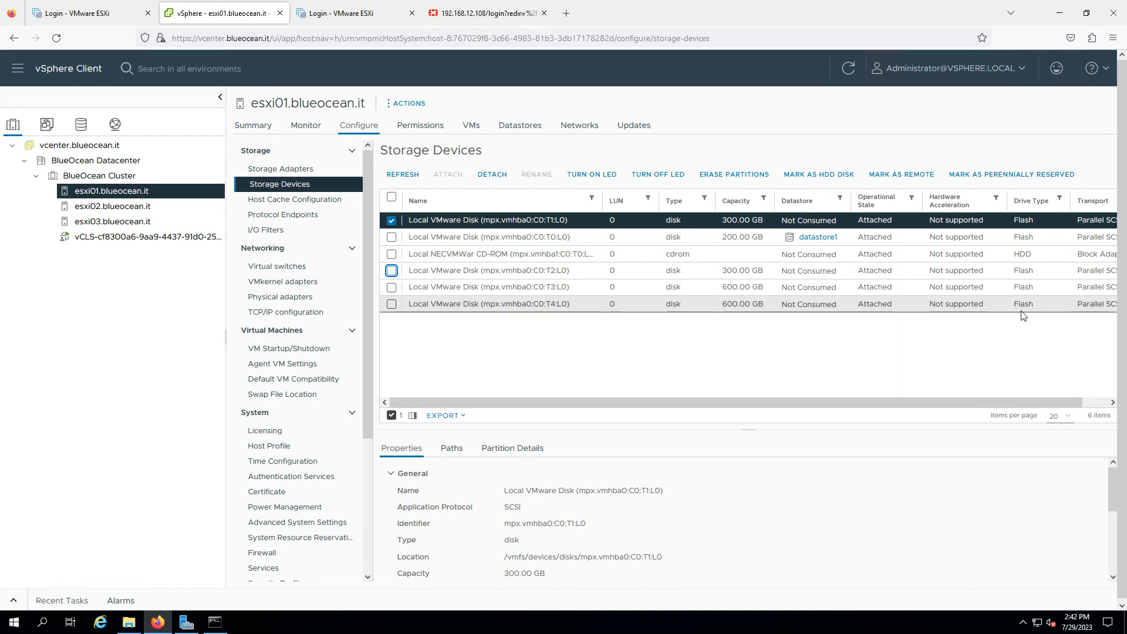
click(392, 220)
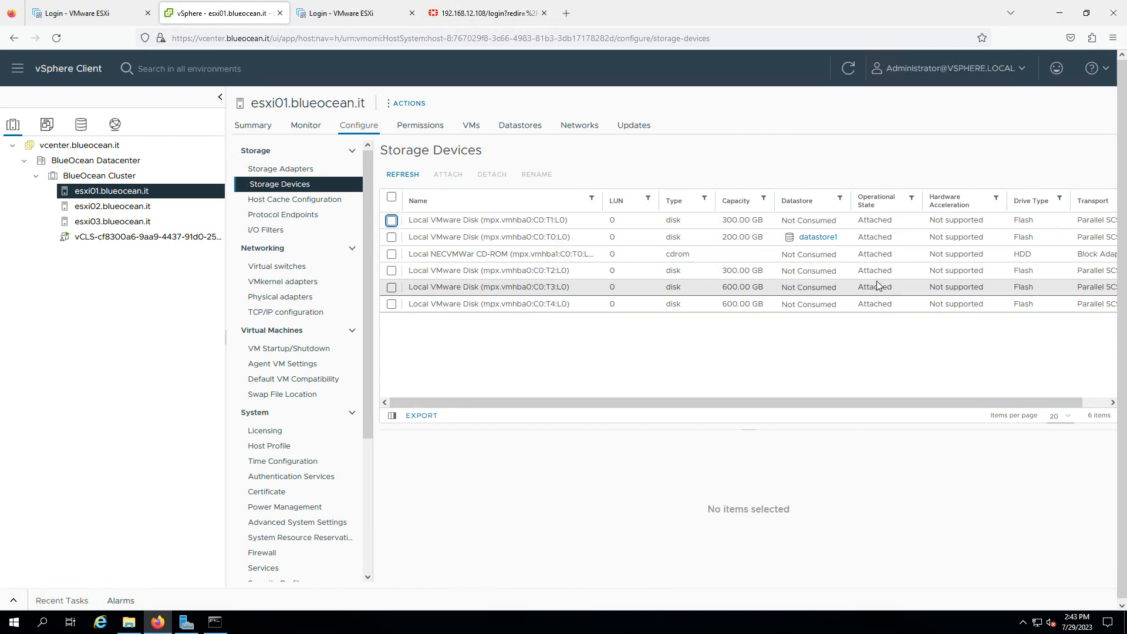
- Review the two 300 GB and two 600 GB disks on esxi01.blueocean.it, and check the storage devices of the other two hosts
click(392, 220)
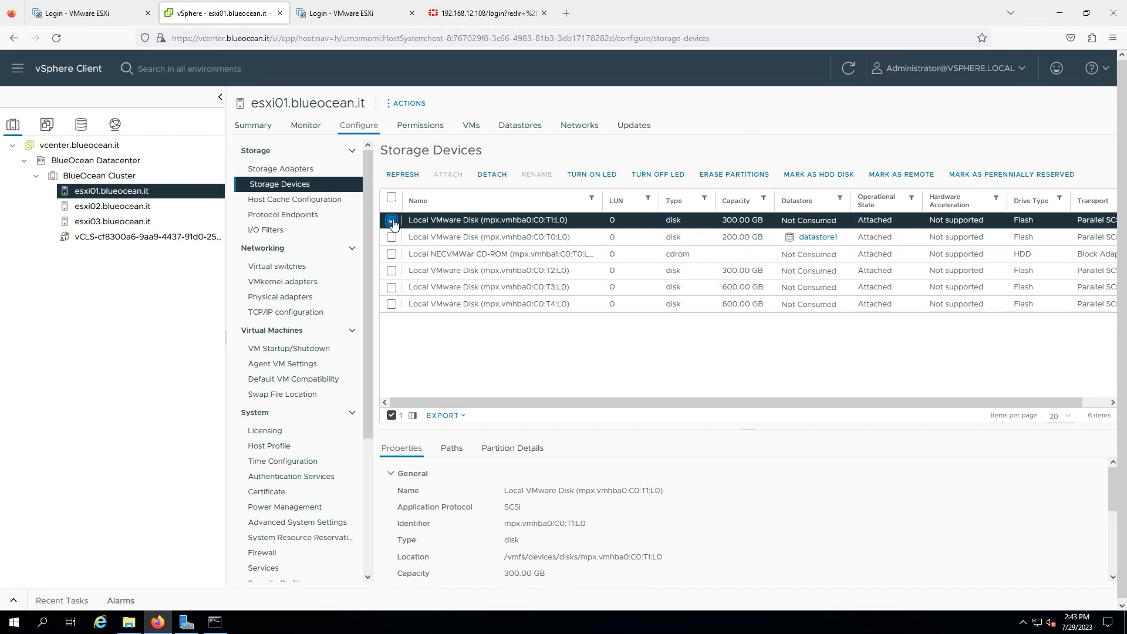
click(391, 271)
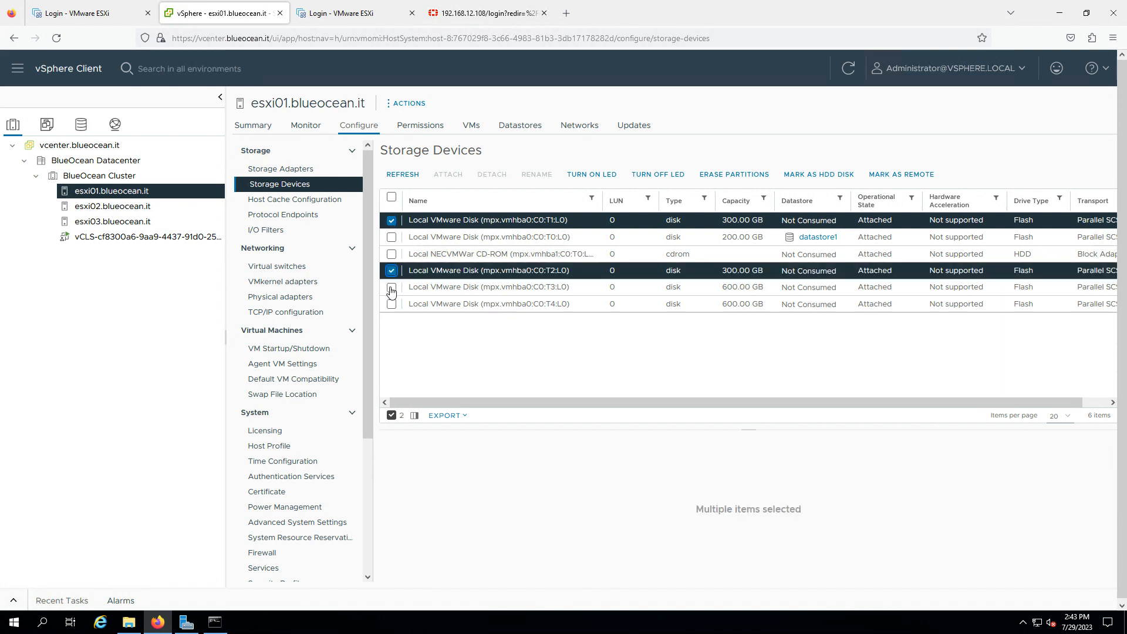
click(392, 271)
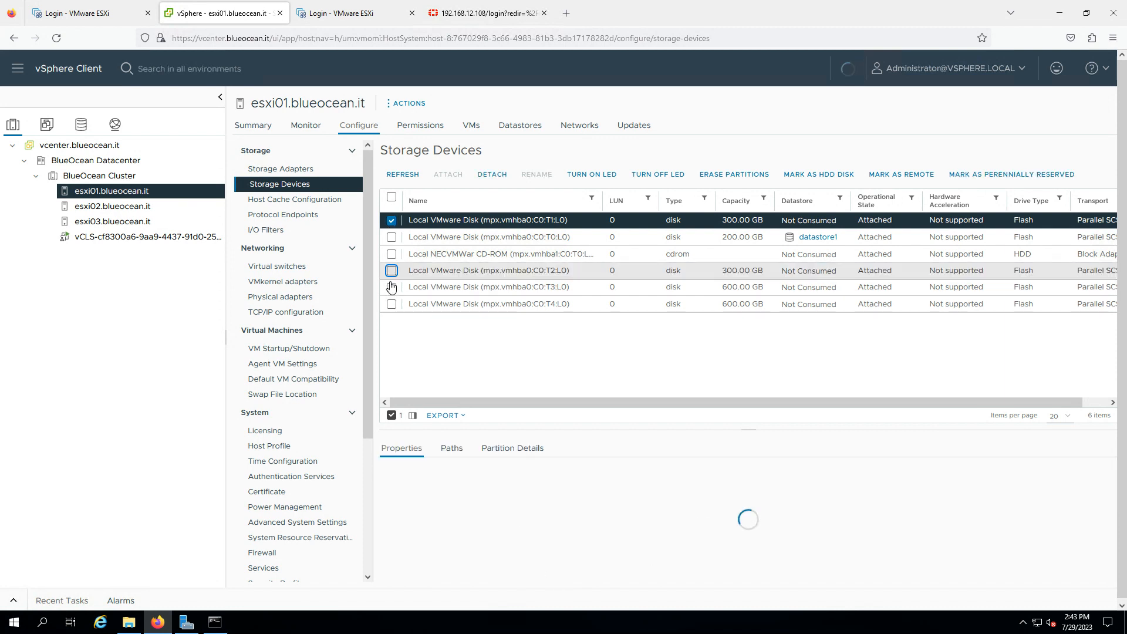
click(392, 287)
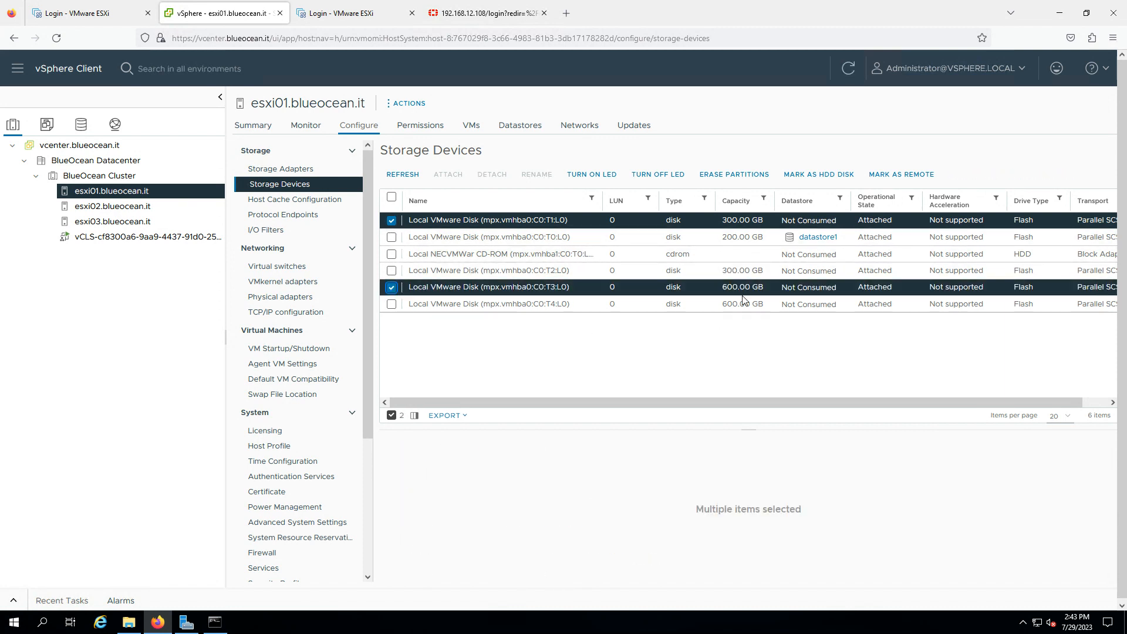
click(392, 271)
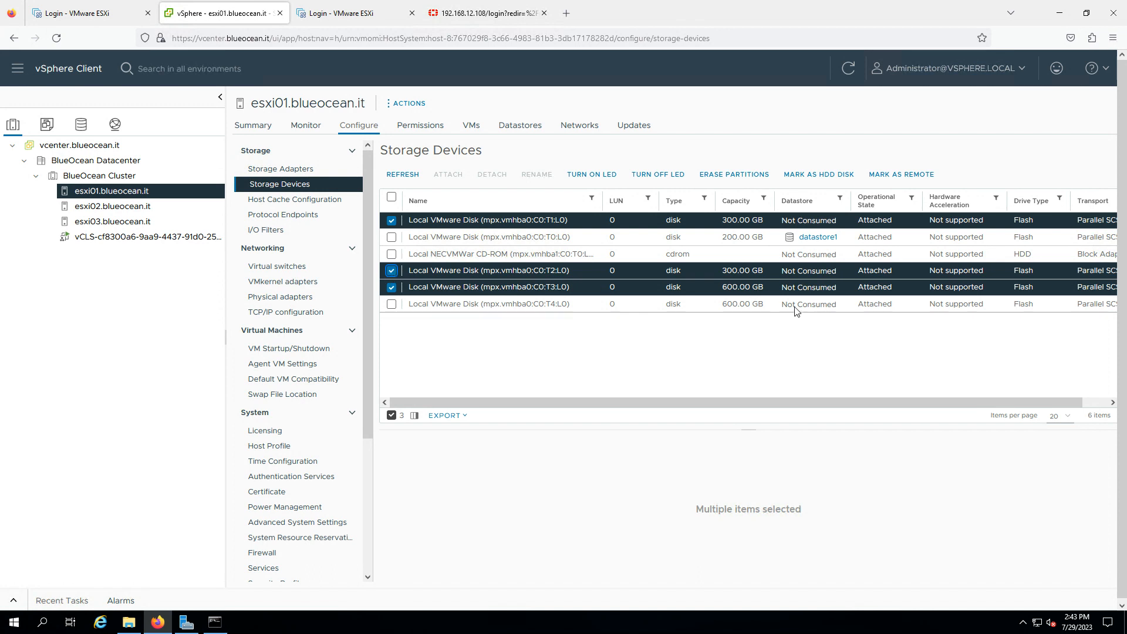
click(391, 304)
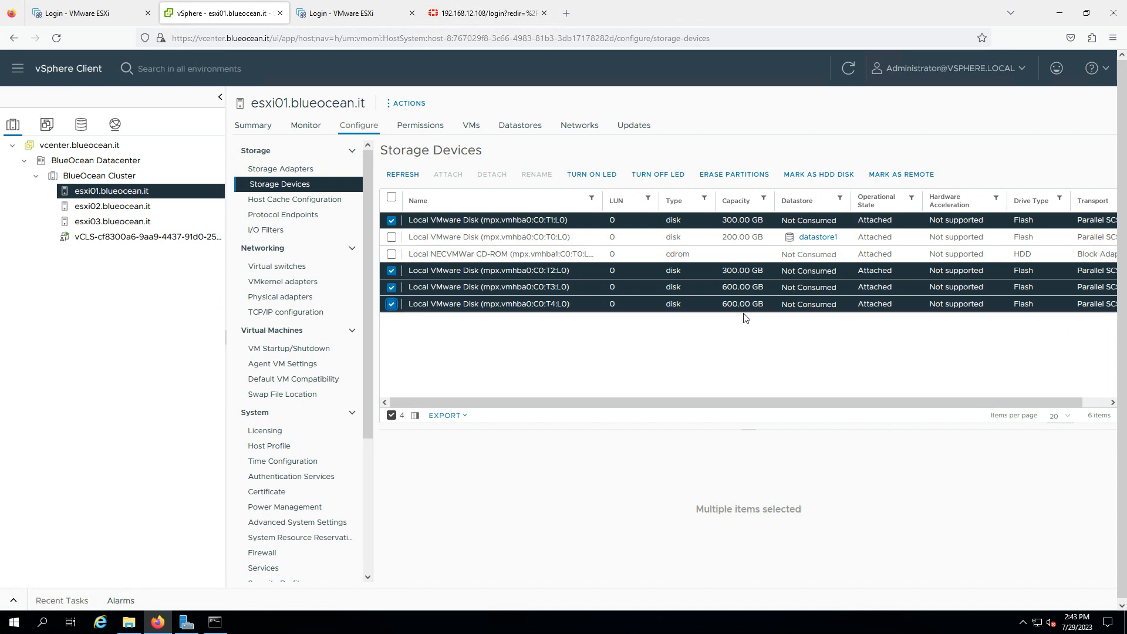
click(147, 207)
click(148, 221)
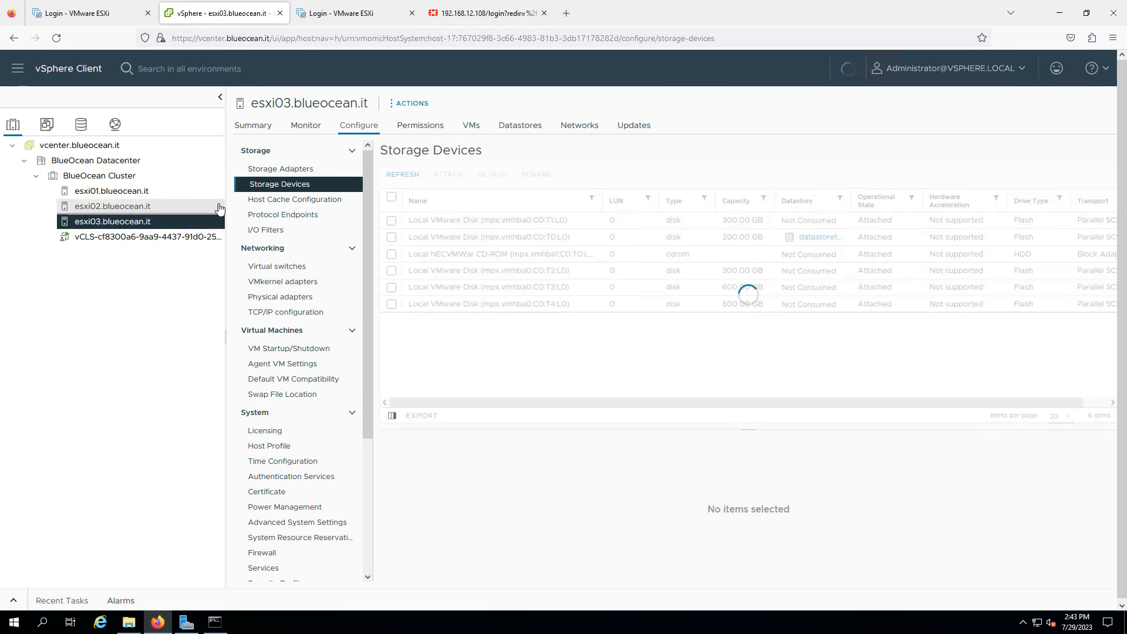
- Open the vSAN Services configuration of BlueOcean Cluster
click(140, 177)
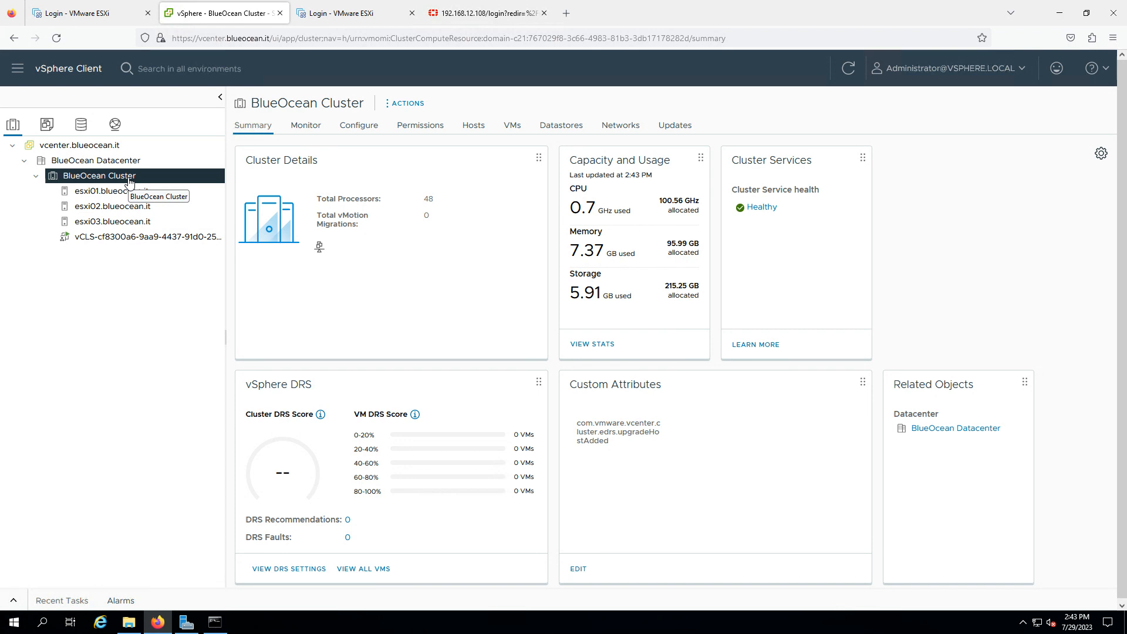
click(377, 128)
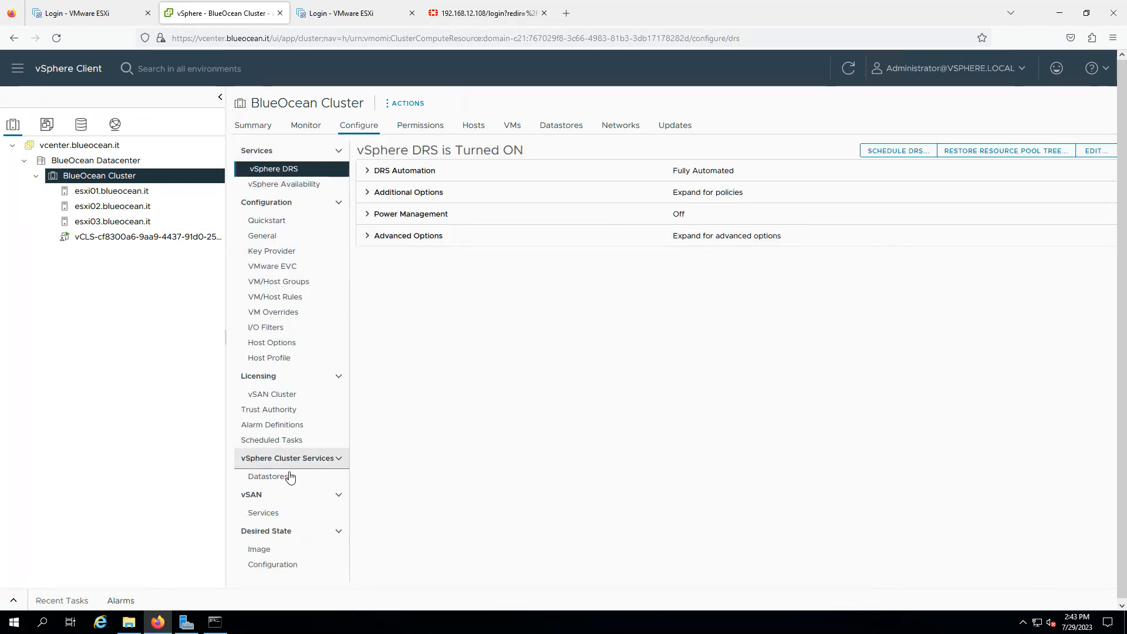
click(273, 514)
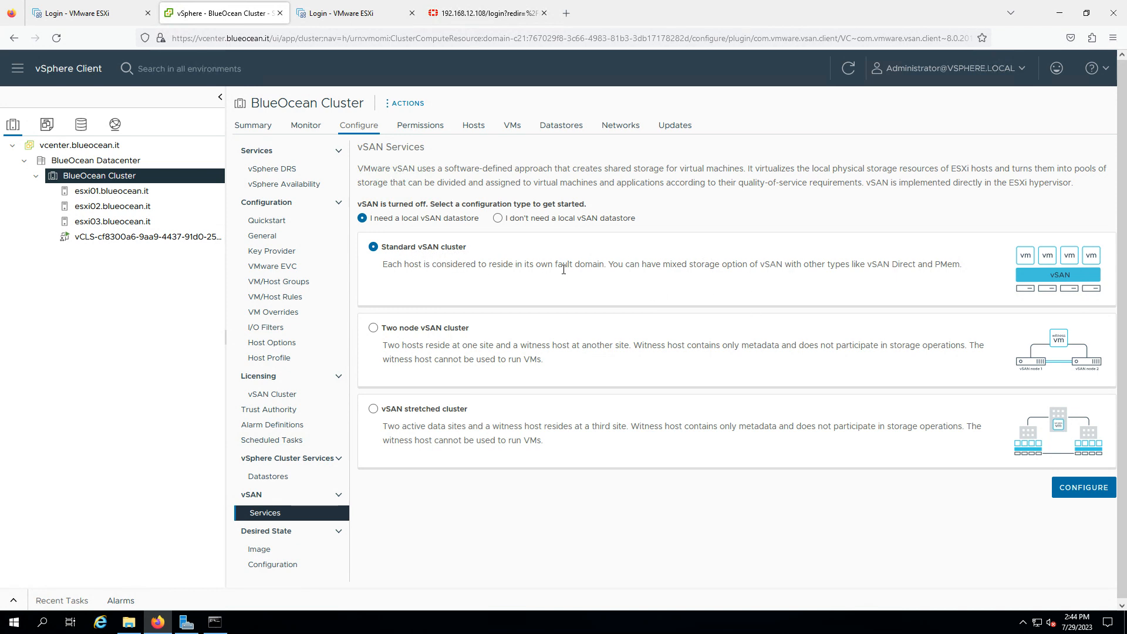
- Start configuring a standard vSAN cluster with a local datastore, leaving vSAN ESA off and space efficiency at None, and proceed to Claim disks
click(1075, 493)
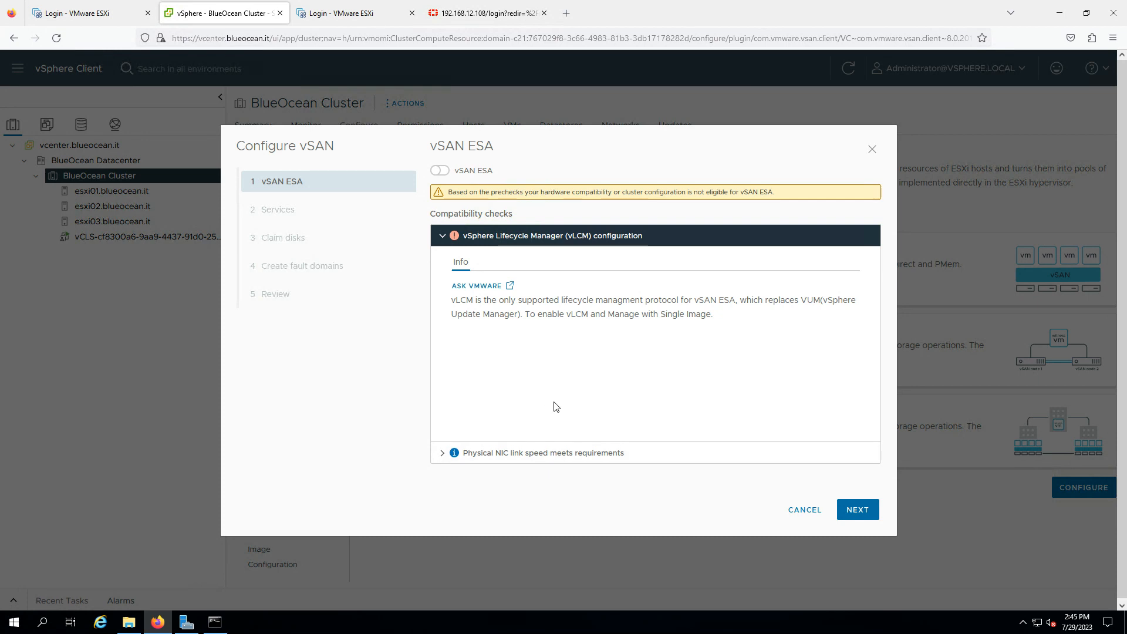
click(858, 512)
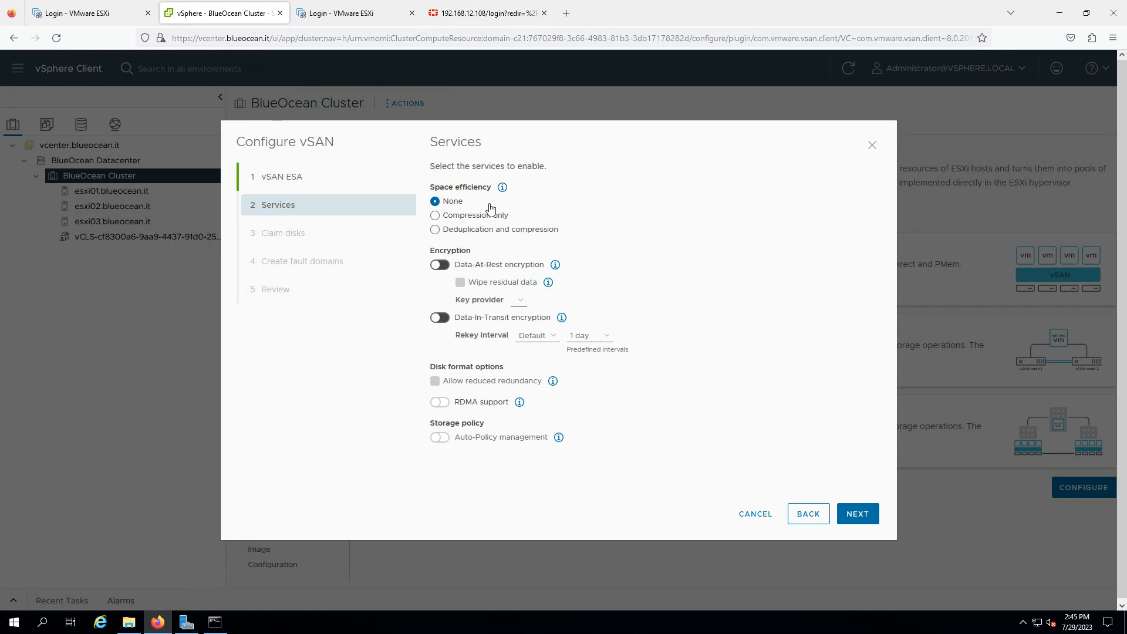
click(858, 514)
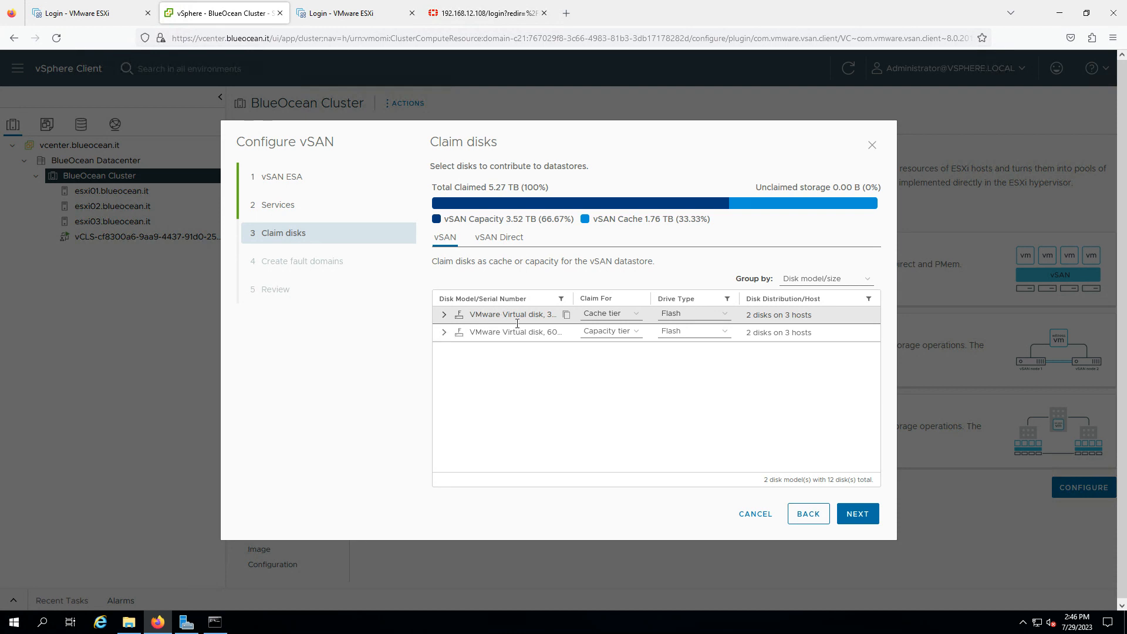
- Expand the 300 GB disk group and widen the Disk Model/Serial Number column to read the full disk names
click(445, 317)
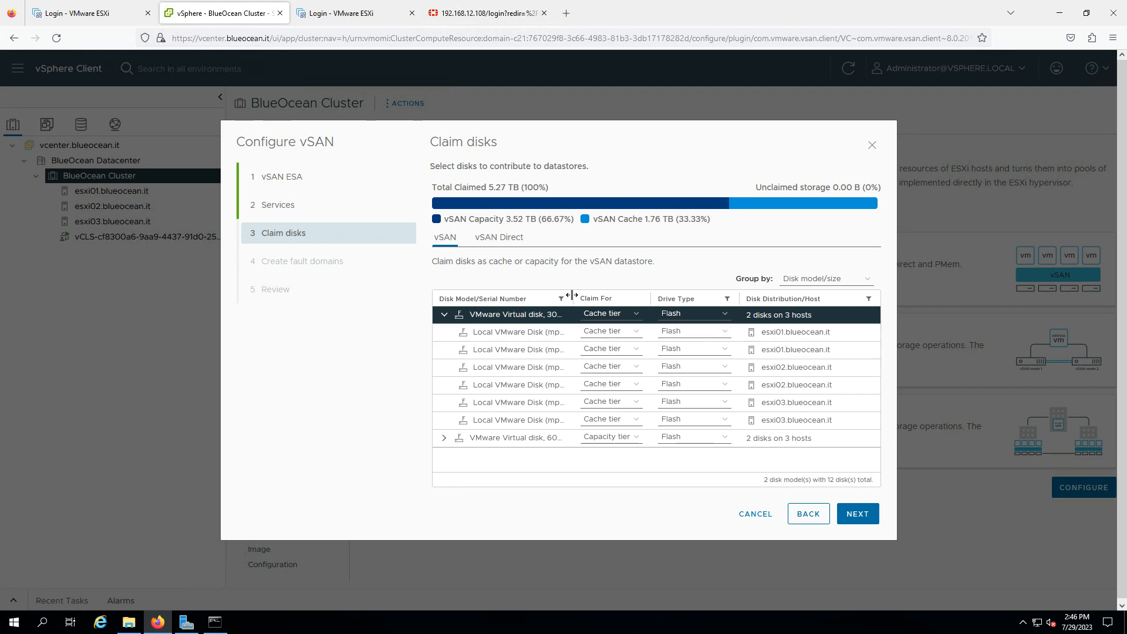
drag(572, 295, 611, 295)
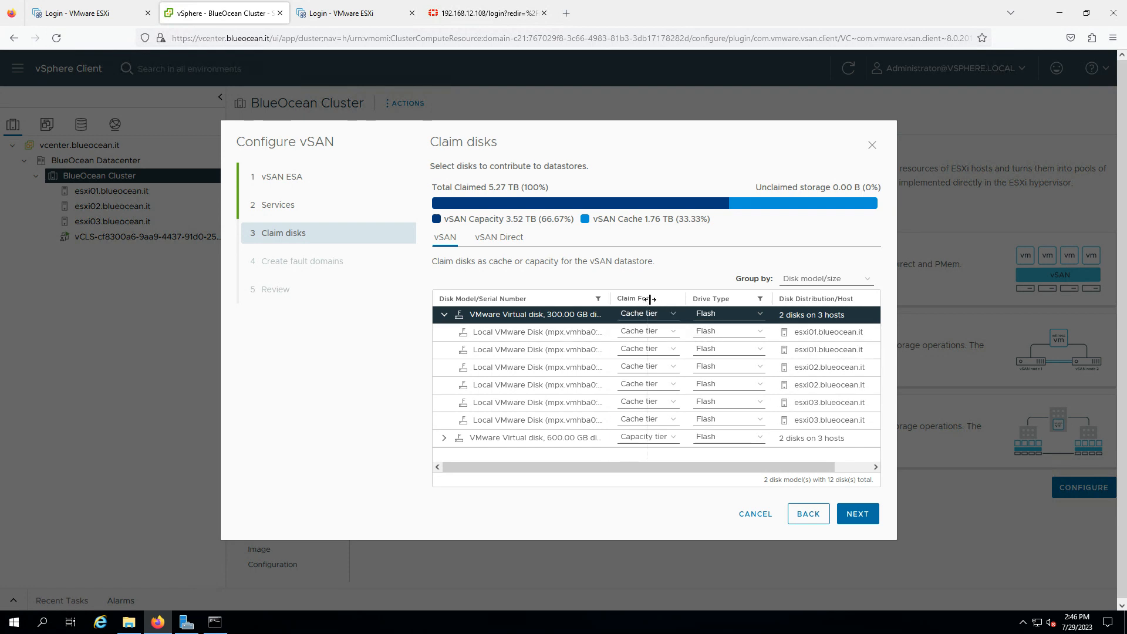
drag(650, 299, 649, 301)
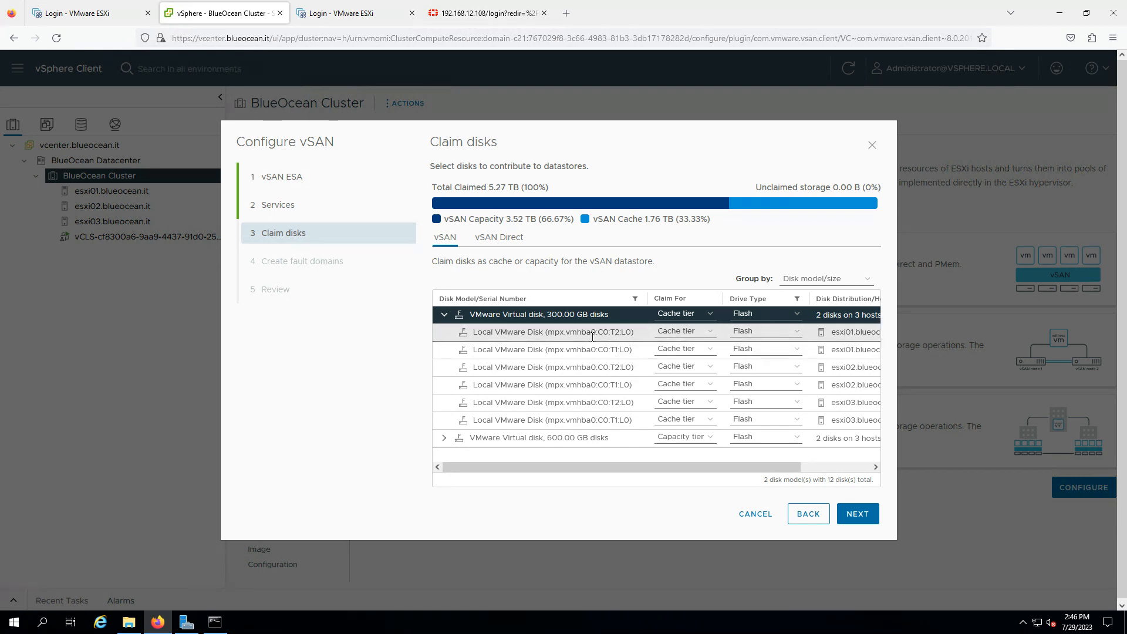
drag(544, 315, 611, 317)
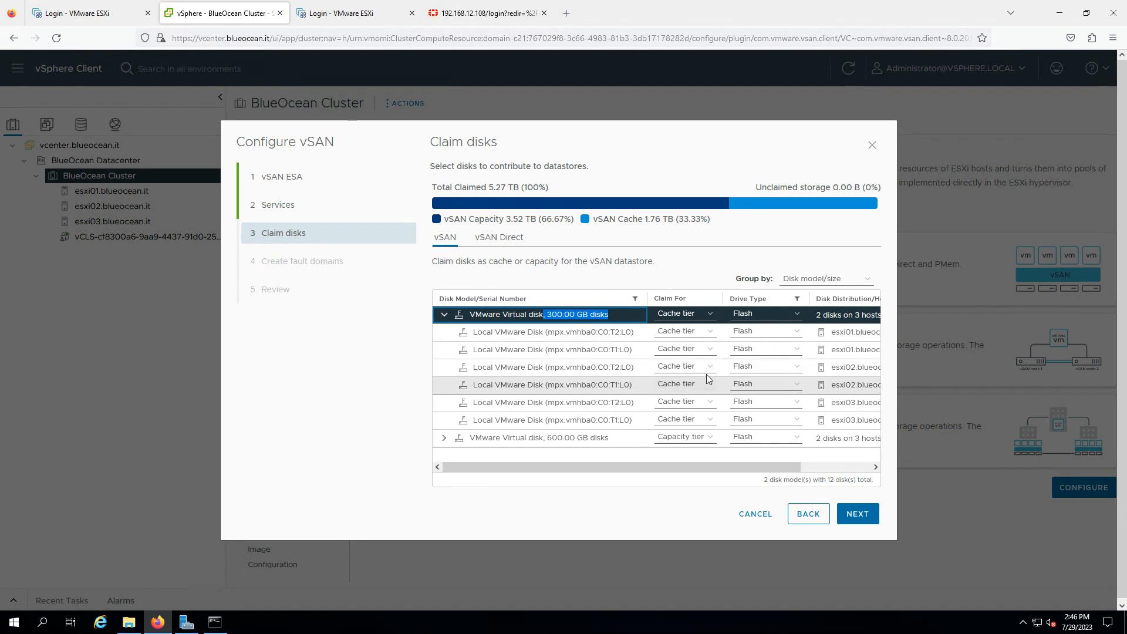
- Expand the 600 GB disk group and review its disks' claim tiers across both pages of the list
click(443, 437)
scroll(586, 445, down, 1)
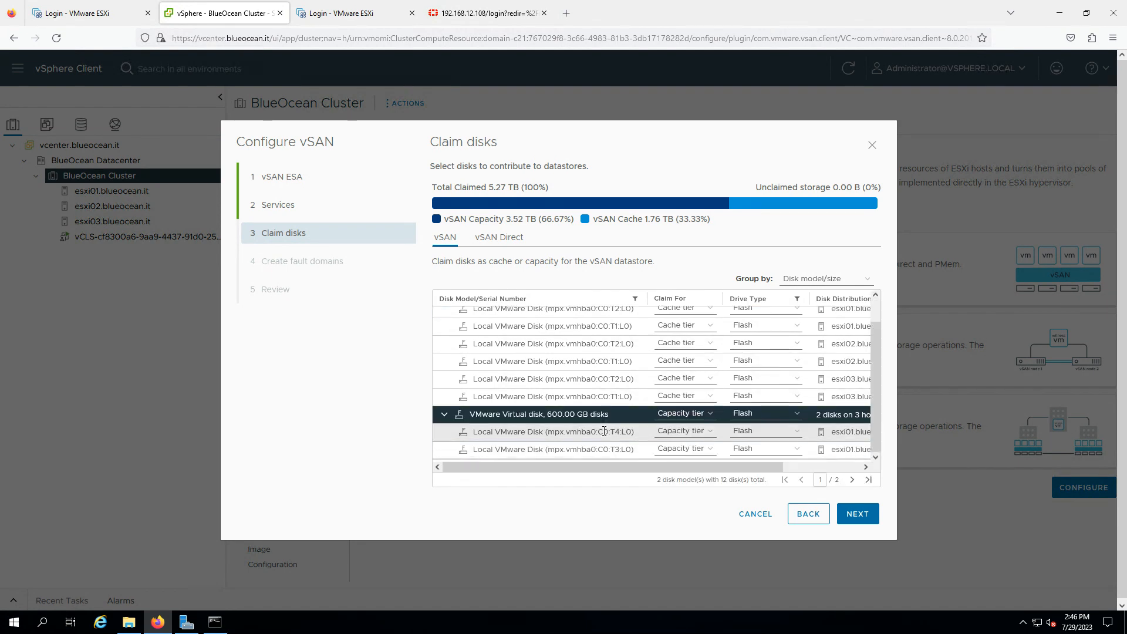
click(851, 479)
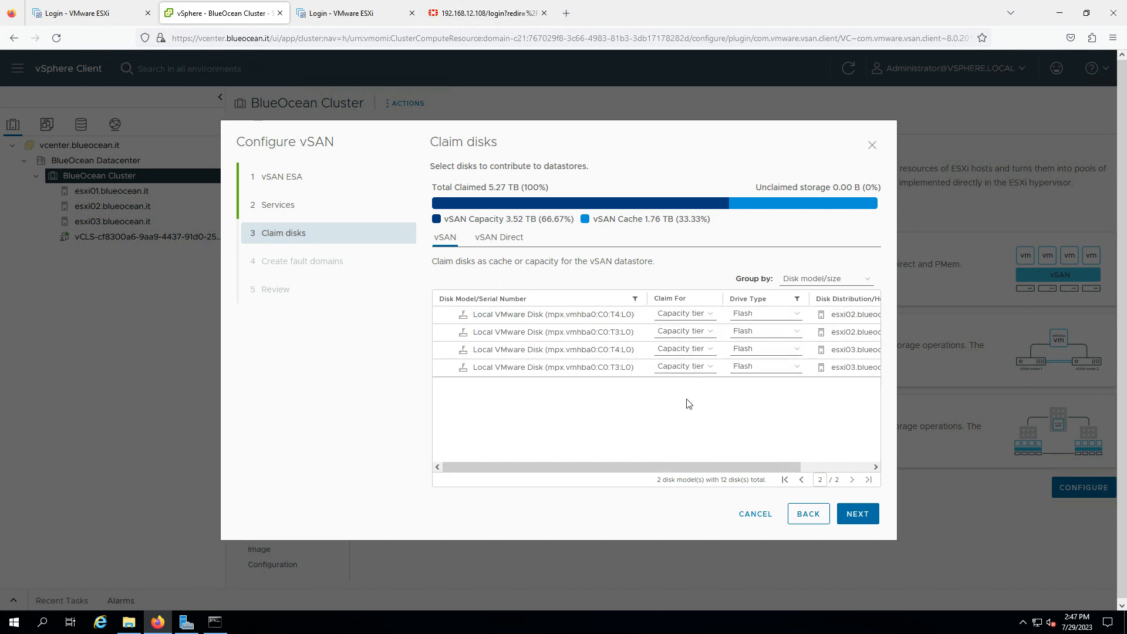
click(784, 480)
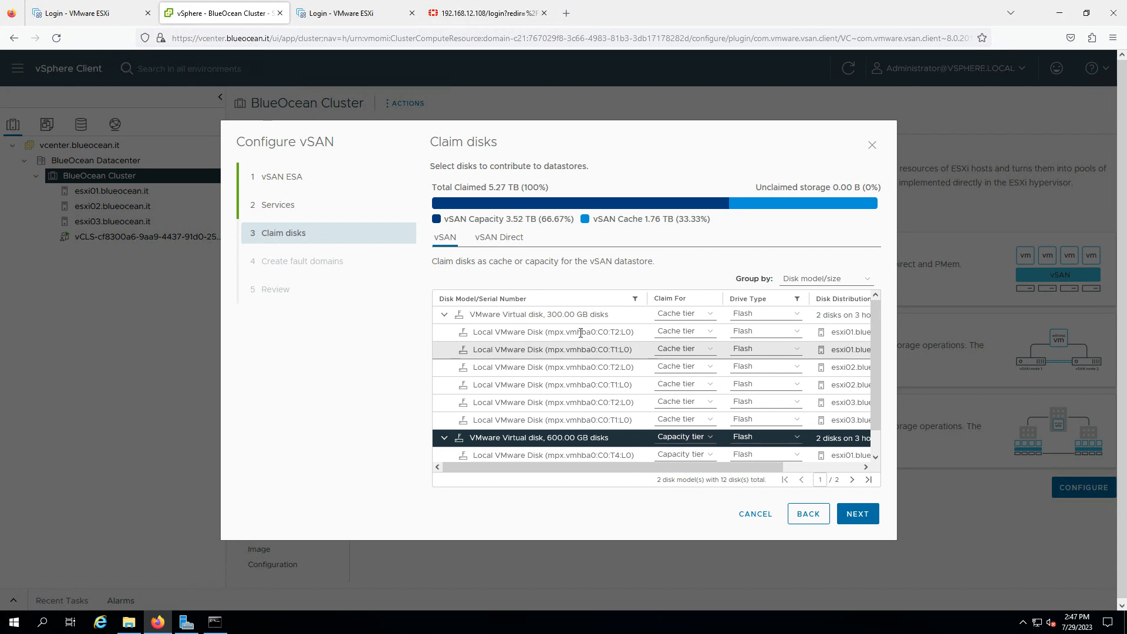
- Try claiming the 300 GB disk mpx.vmhba0:C0:T1:L0 on esxi01 for the Capacity tier, and return it to the Cache tier
click(704, 350)
click(693, 382)
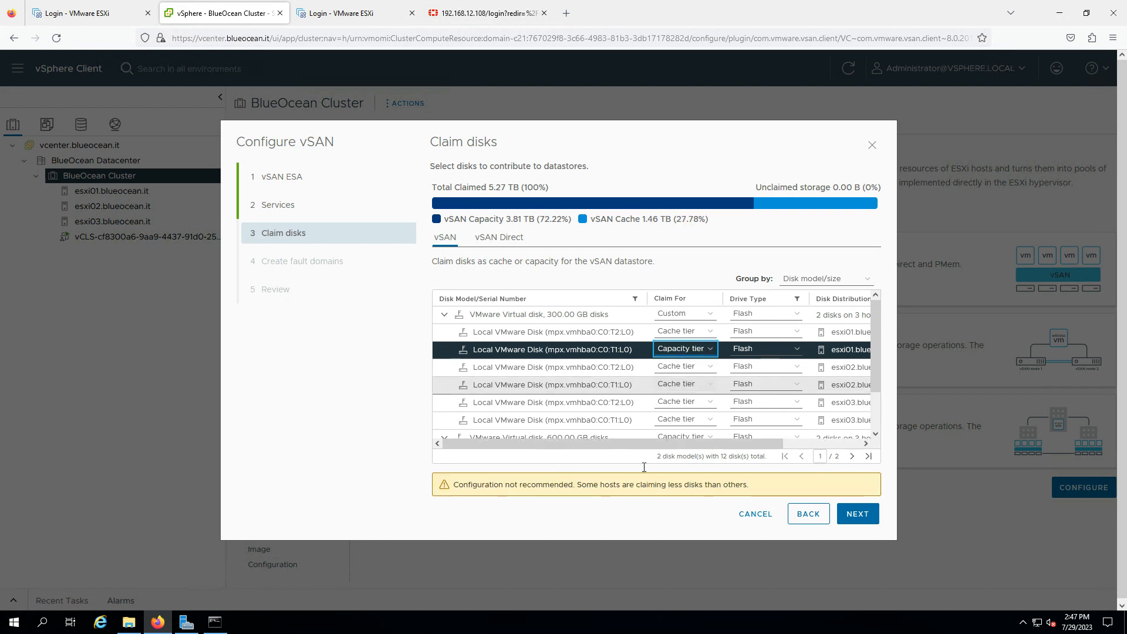
click(688, 350)
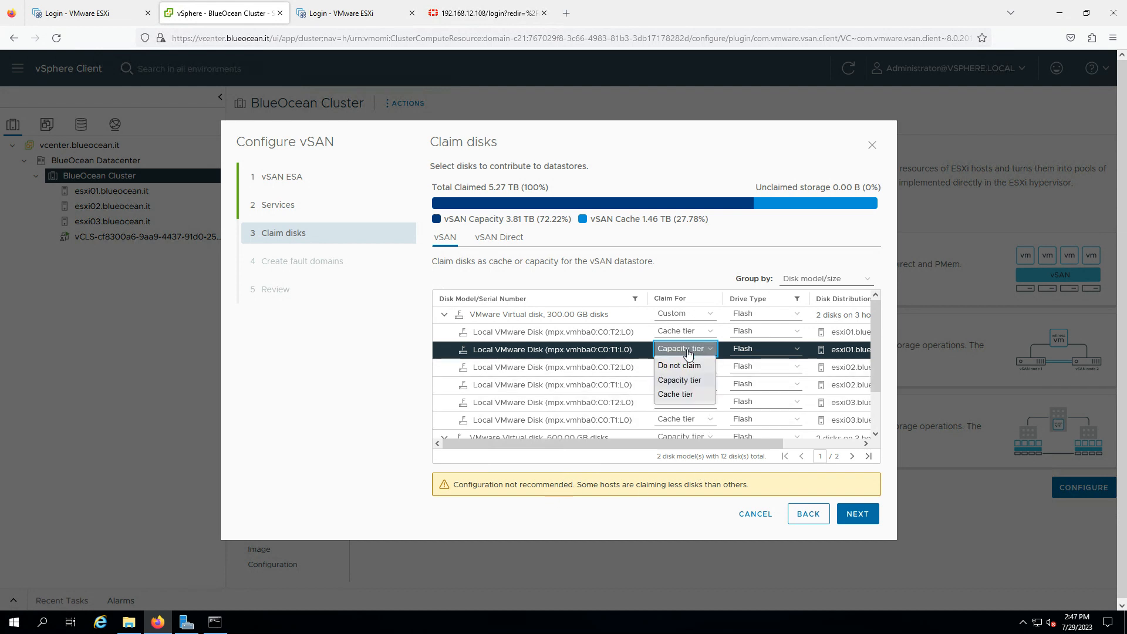
click(677, 394)
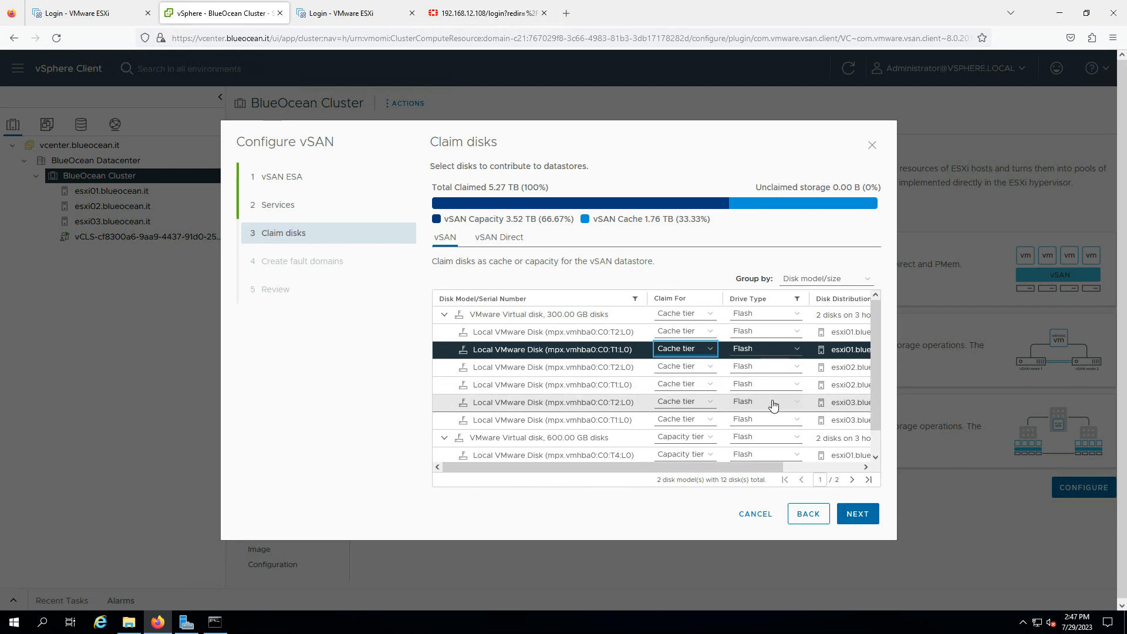
- Collapse the 300 GB and 600 GB disk groups and proceed with the claimed disks to Create fault domains
click(444, 317)
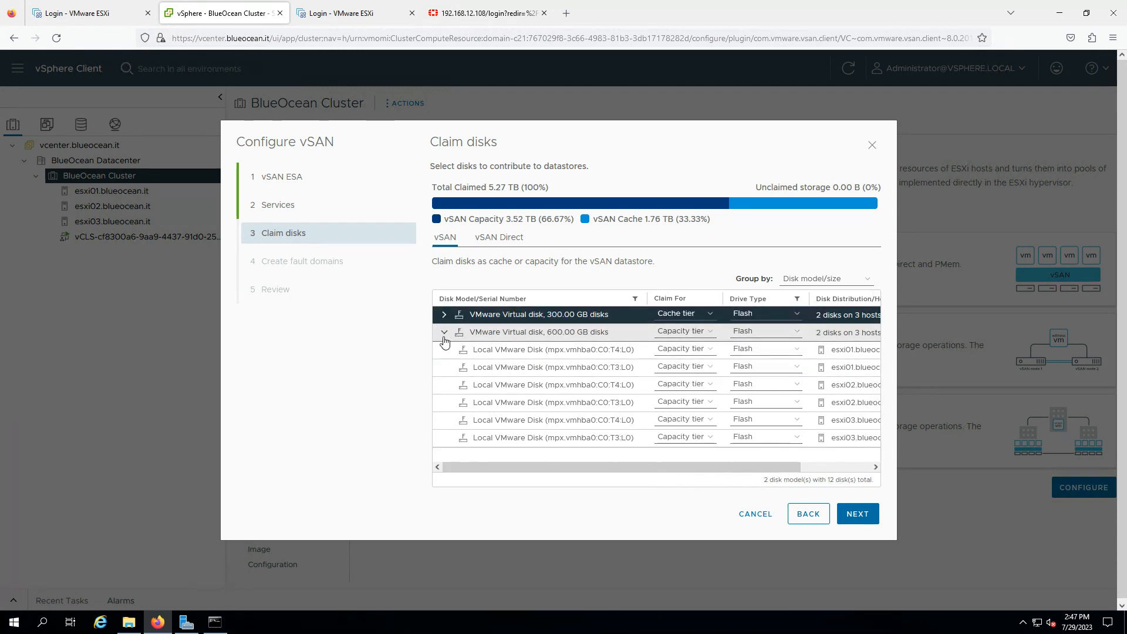
click(444, 334)
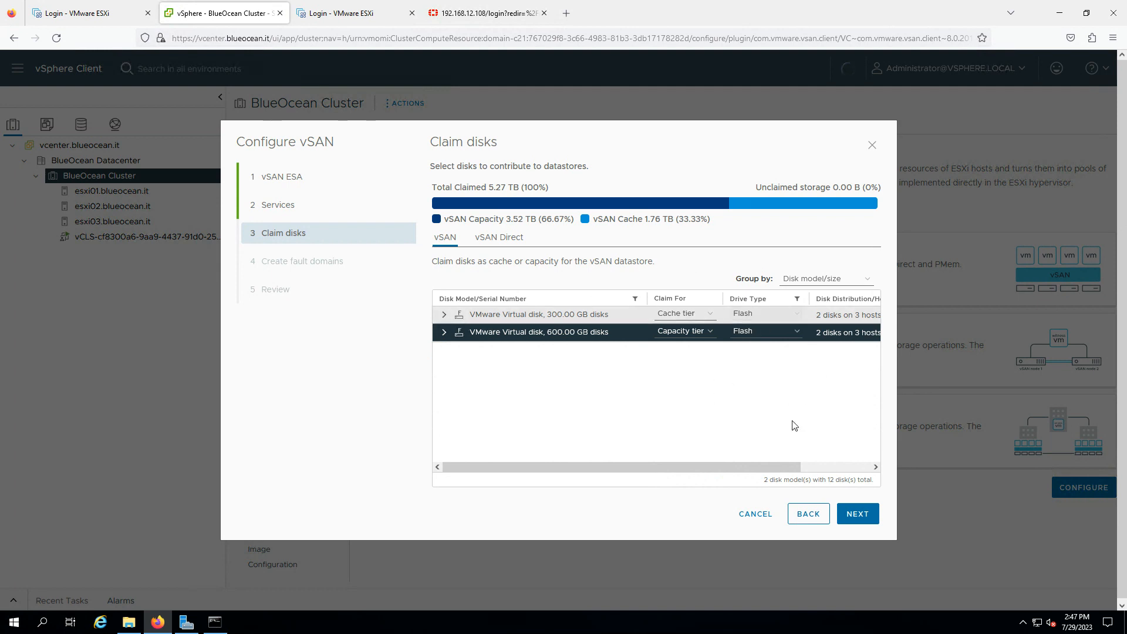
click(855, 520)
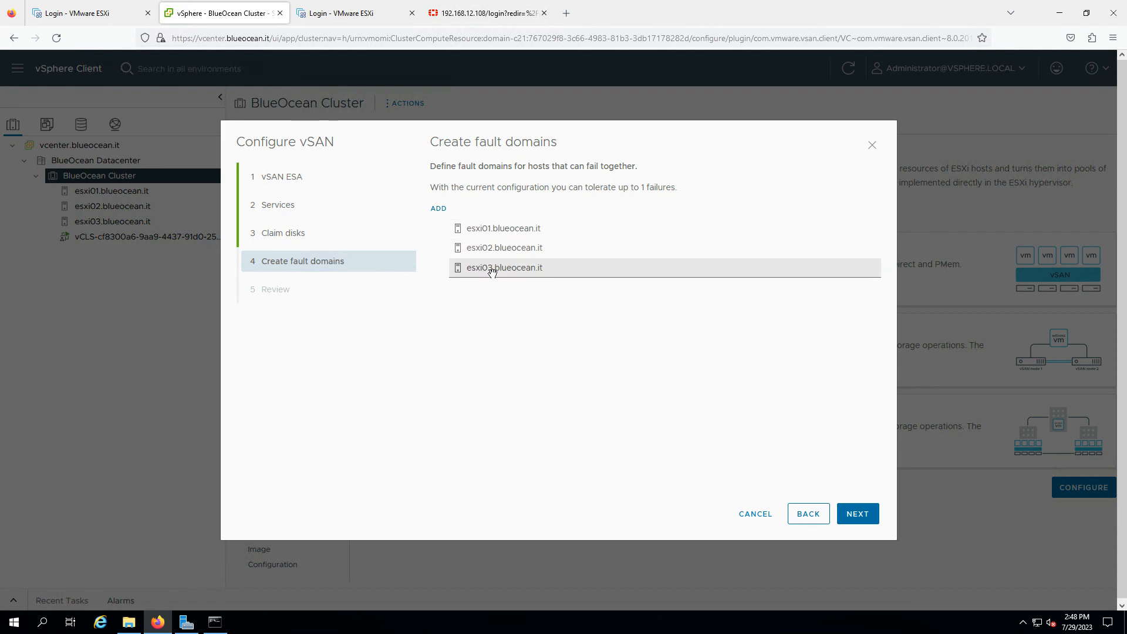
- Switch to the OneNote VMware Training page and sketch a rack labelled R1 with four server lines below the FT vlan label
mouse_move(670, 5)
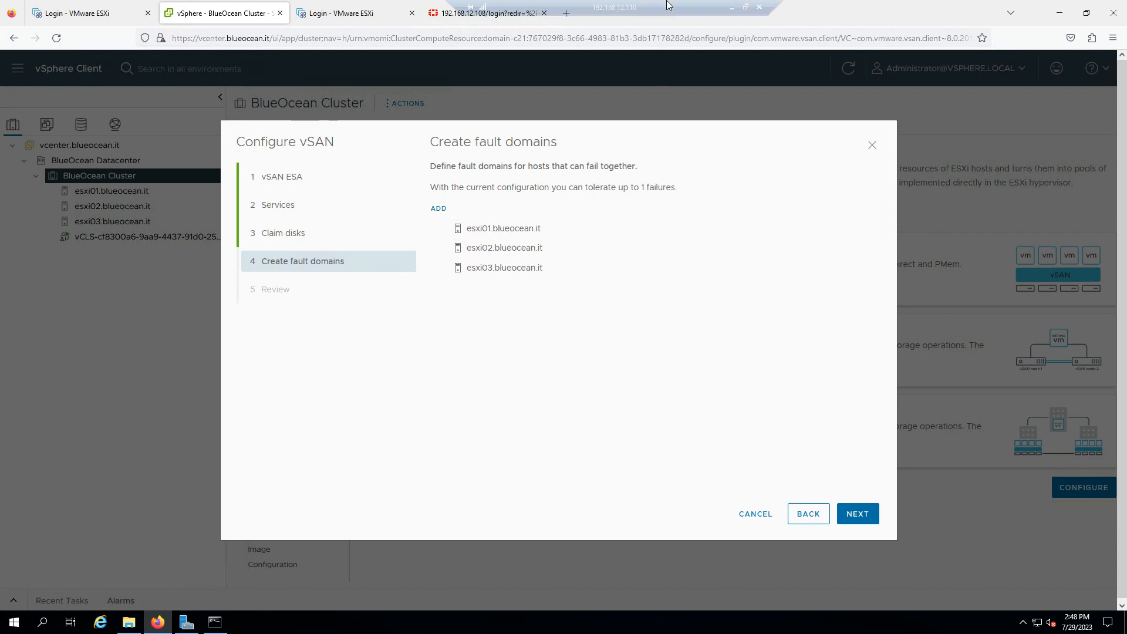
click(733, 7)
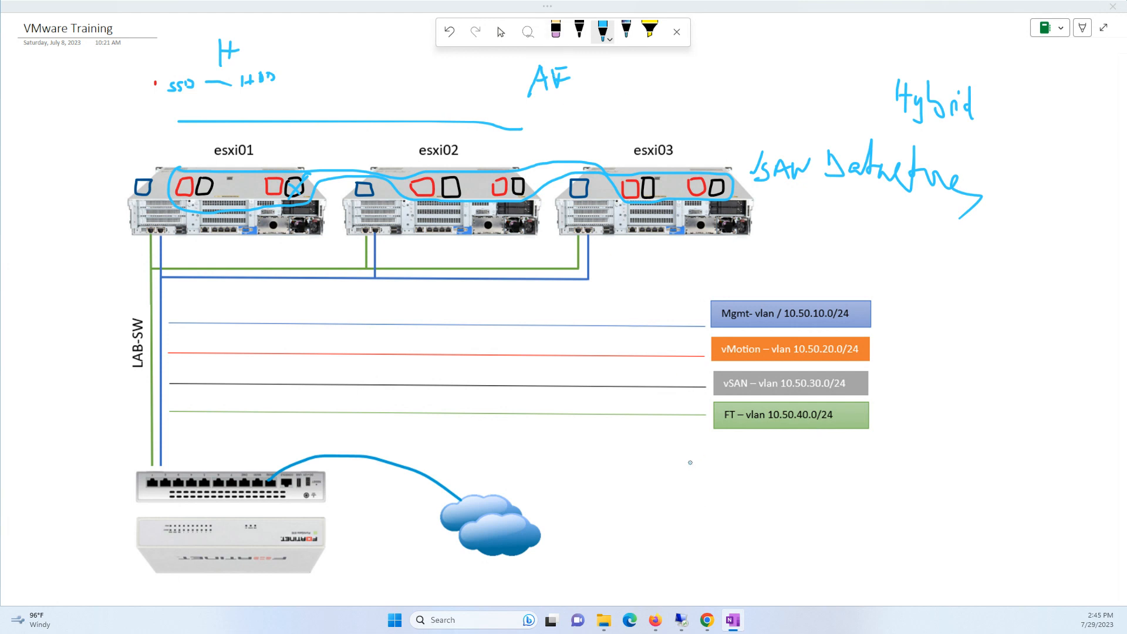
mouse_move(690, 464)
mouse_down()
mouse_move(691, 548)
mouse_move(719, 579)
mouse_move(750, 473)
mouse_move(679, 457)
mouse_up()
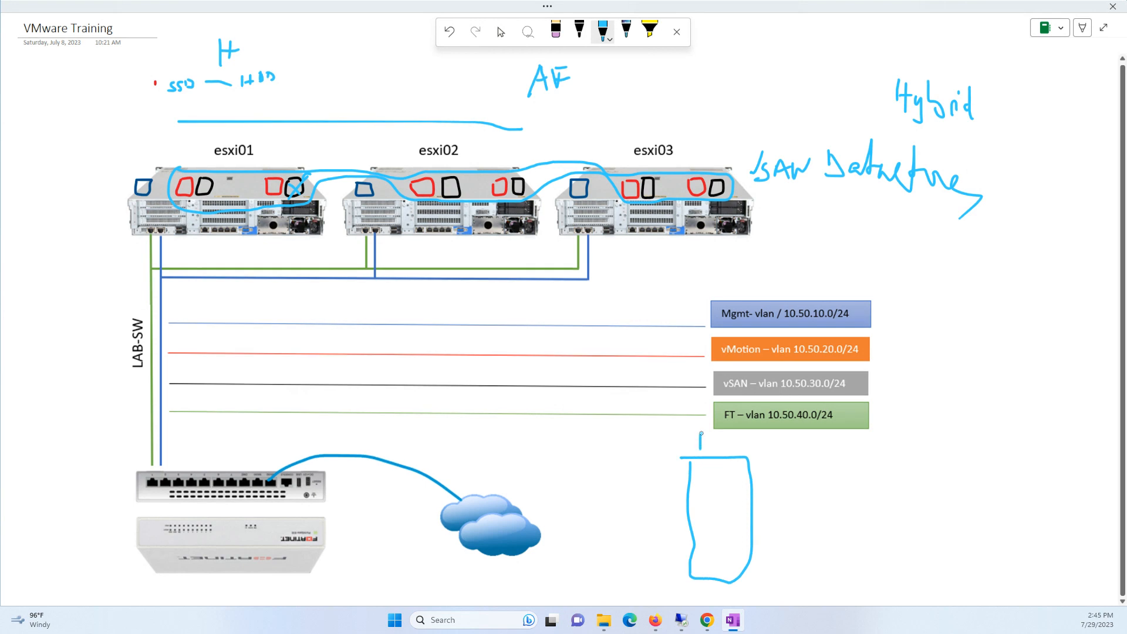
drag(711, 434, 709, 444)
drag(705, 483, 747, 478)
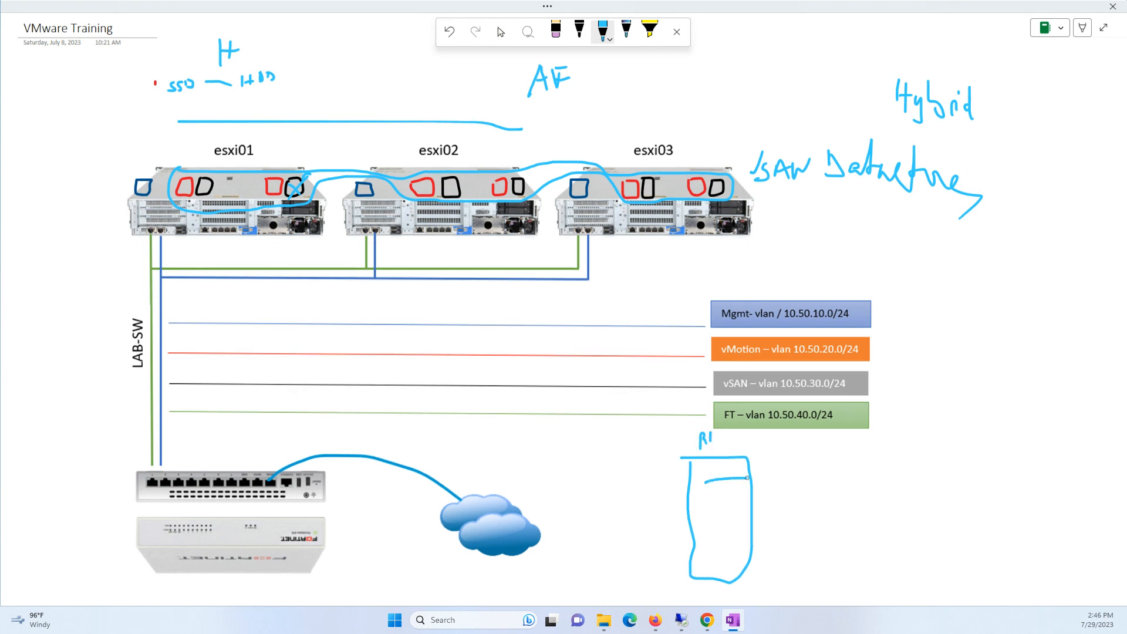
mouse_move(710, 527)
mouse_down()
mouse_move(727, 527)
mouse_move(736, 549)
mouse_up()
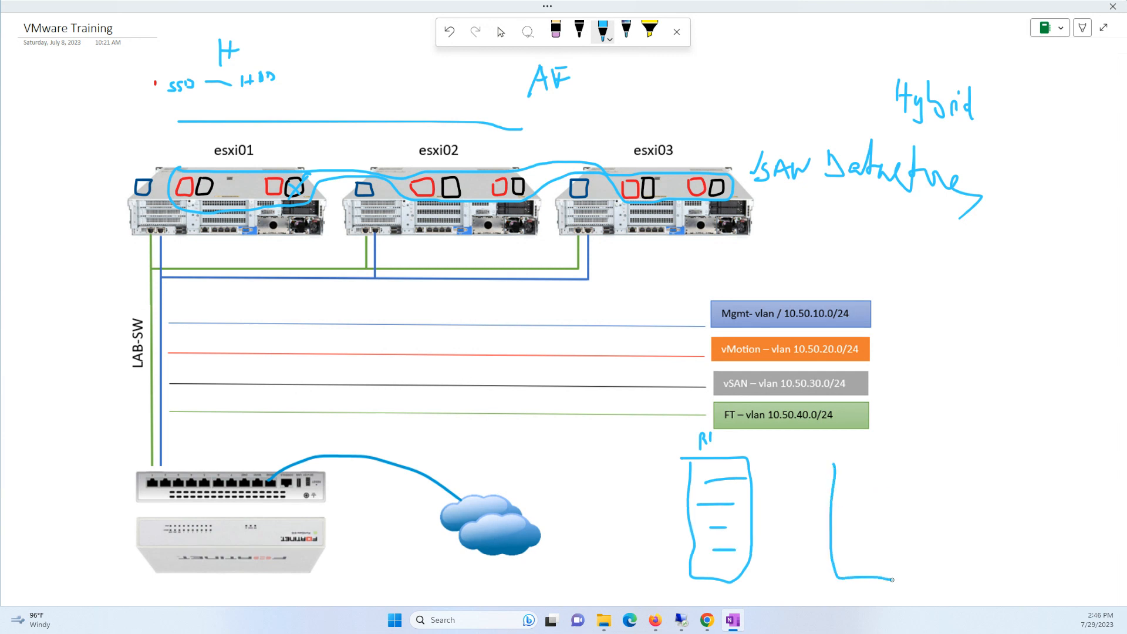
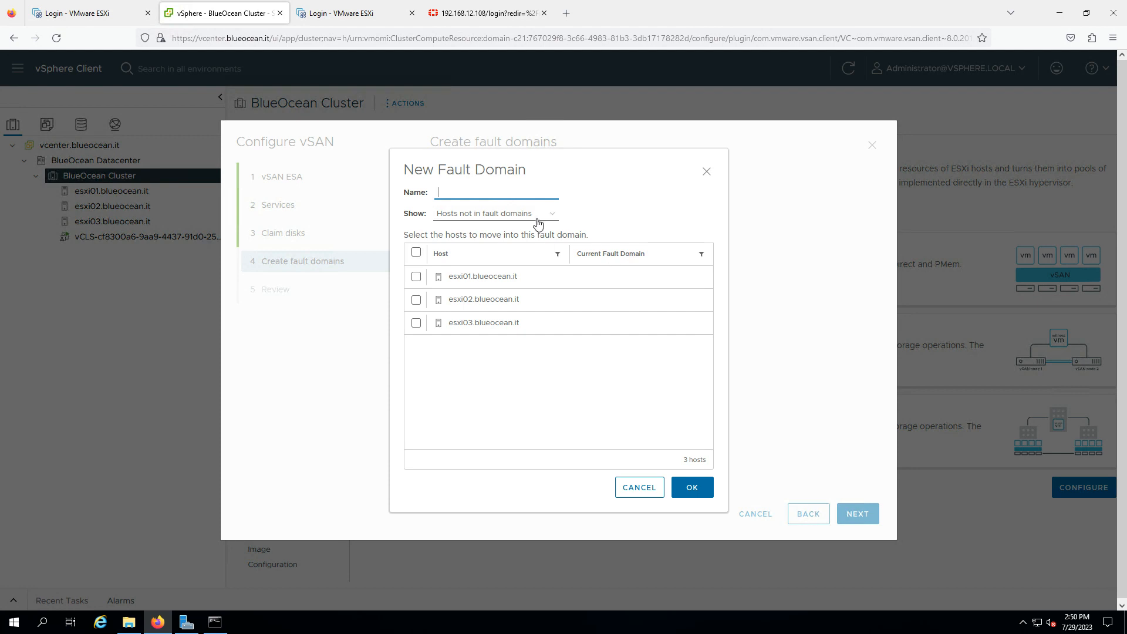
click(538, 214)
click(604, 217)
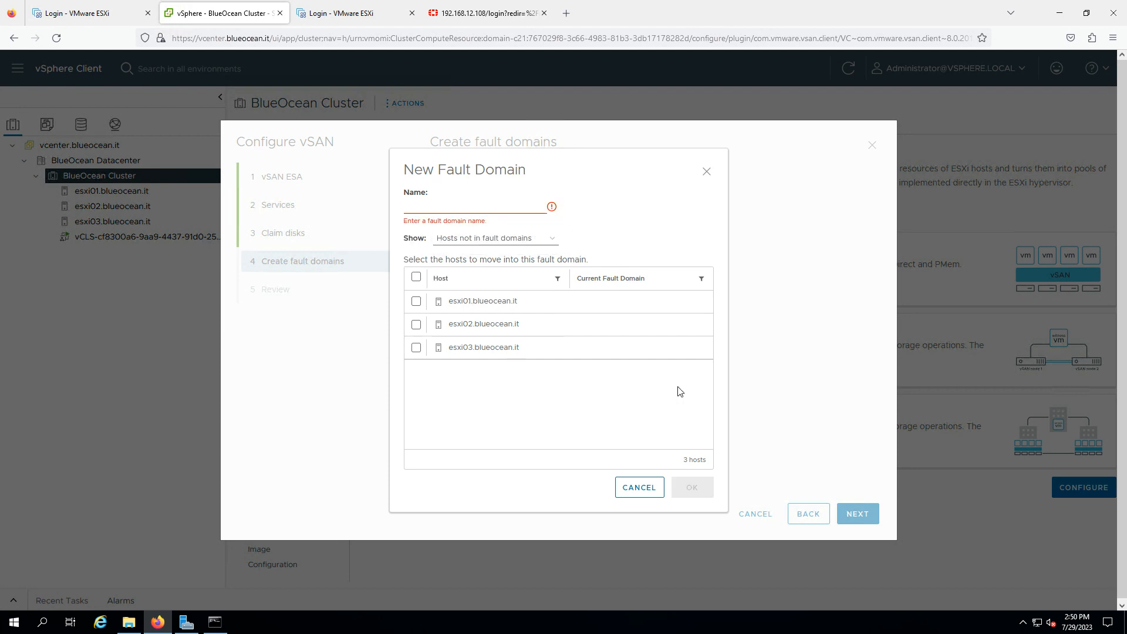
click(638, 490)
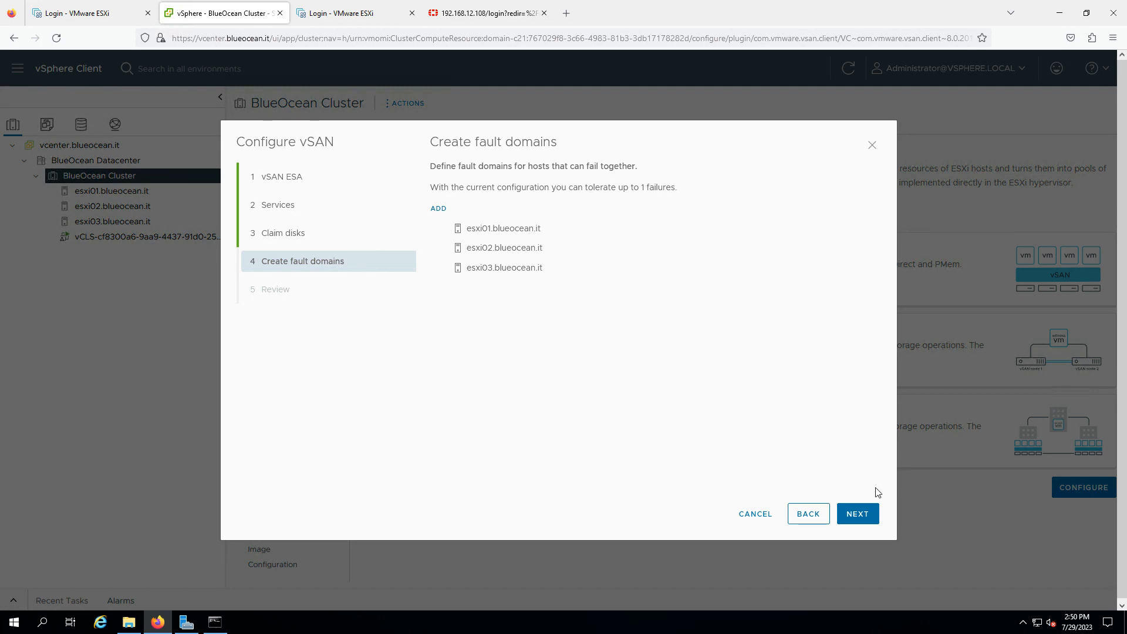
- Finish the vSAN configuration without fault domains and follow its progress in the recent tasks list
click(856, 517)
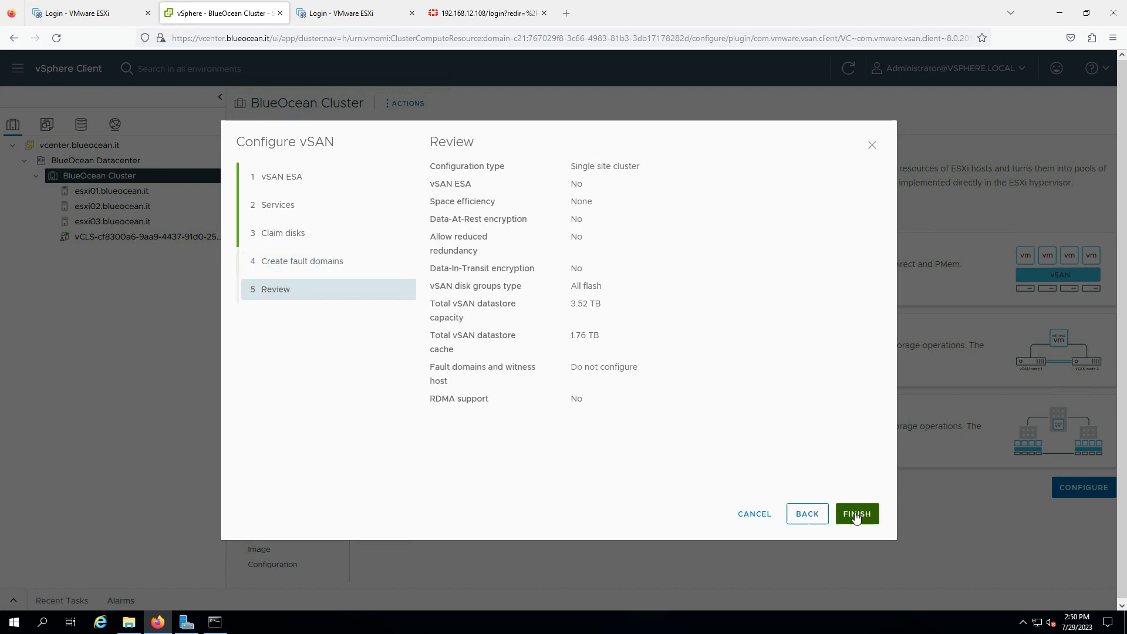
click(855, 516)
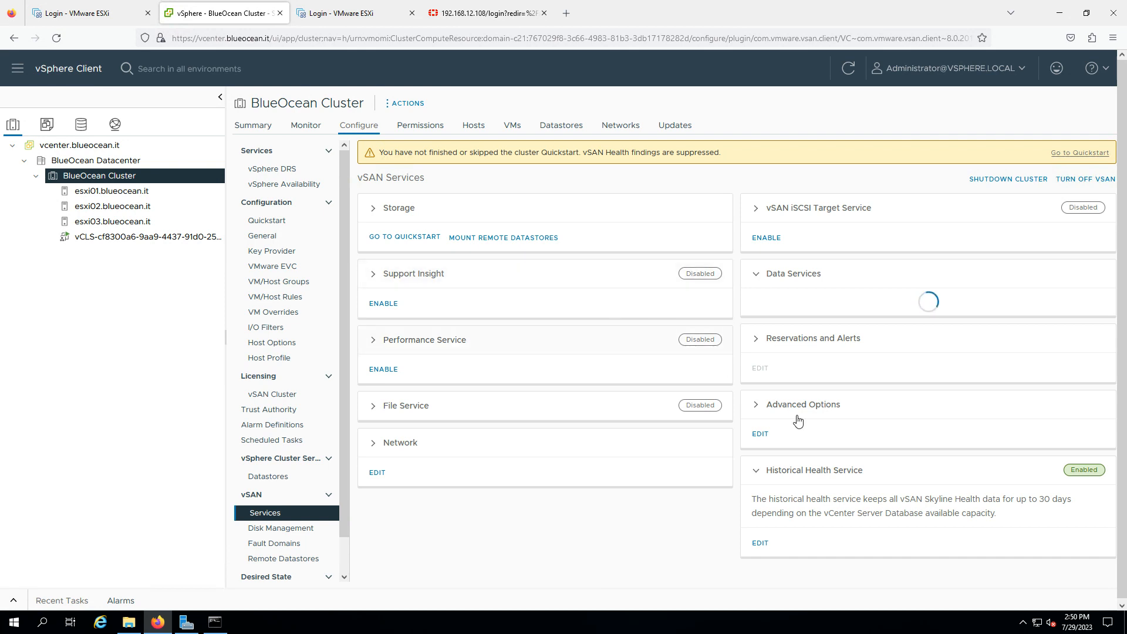
click(13, 600)
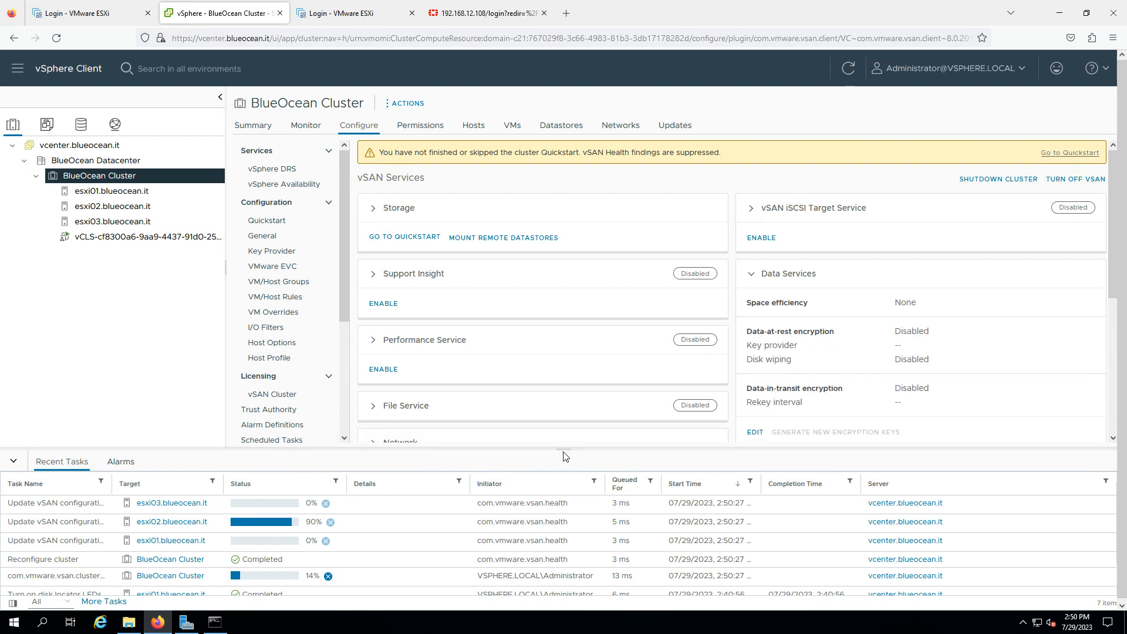
drag(563, 456, 566, 482)
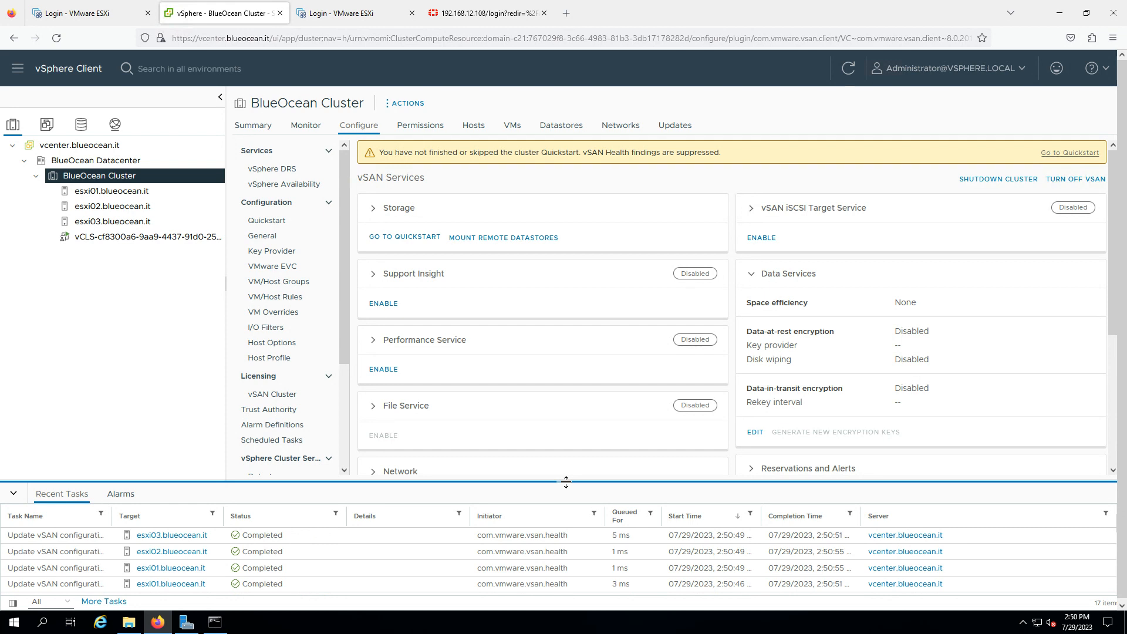
scroll(364, 561, down, 3)
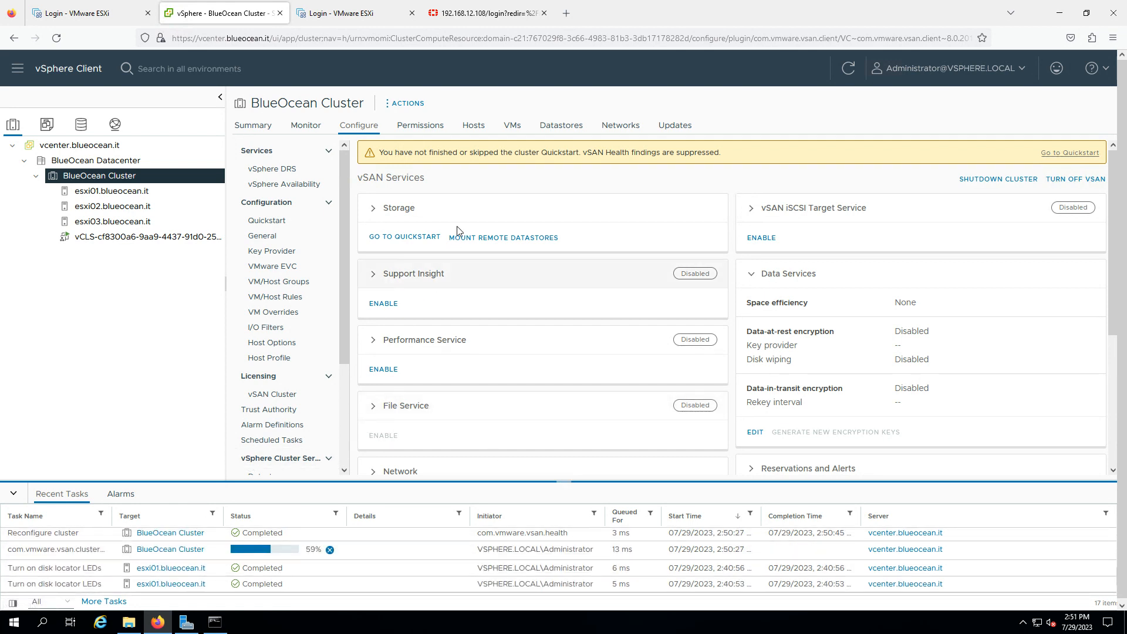
- Examine the Storage details in the cluster's vSAN services and collapse them again
click(405, 209)
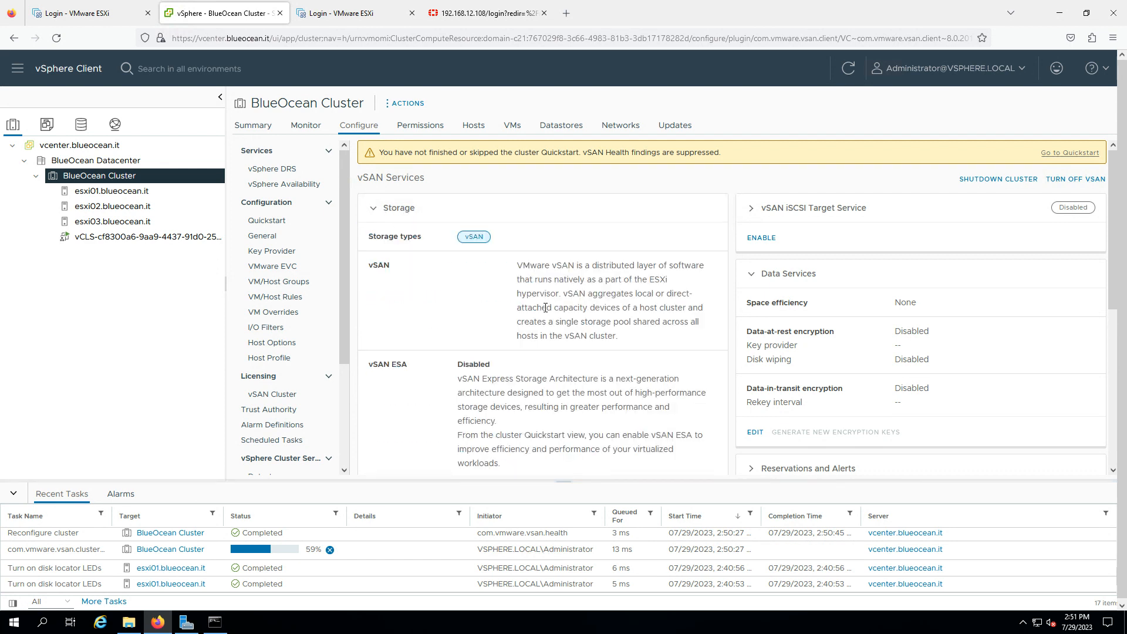
click(384, 209)
scroll(906, 350, down, 3)
scroll(907, 348, up, 1)
scroll(906, 348, up, 2)
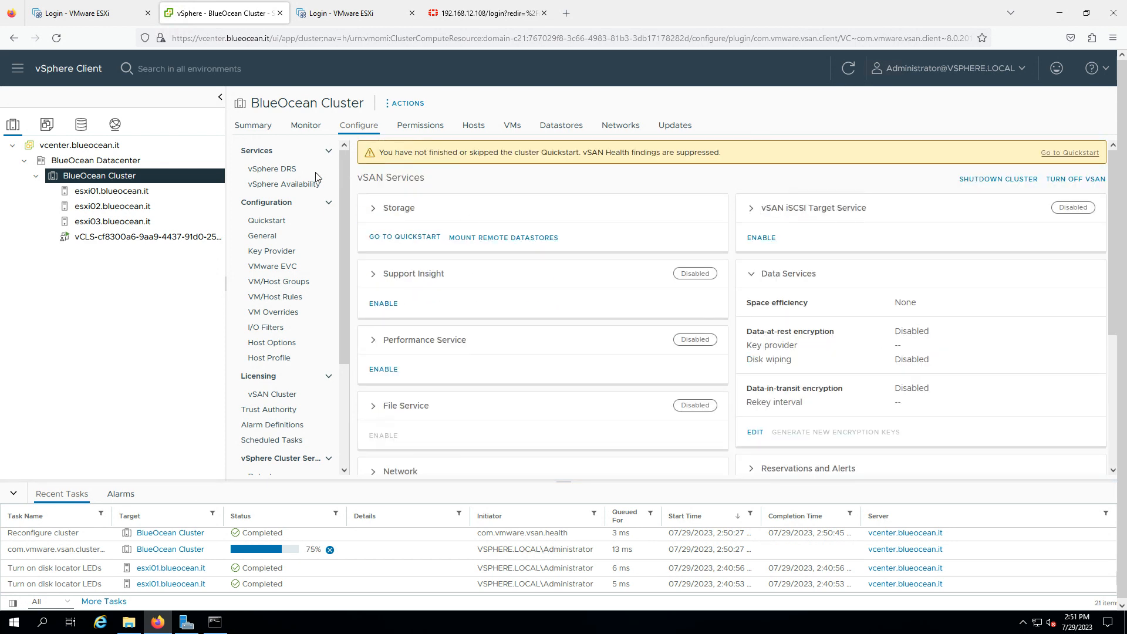
- Open vsanDatastore in the storage inventory and check its capacity and connected hosts
click(77, 128)
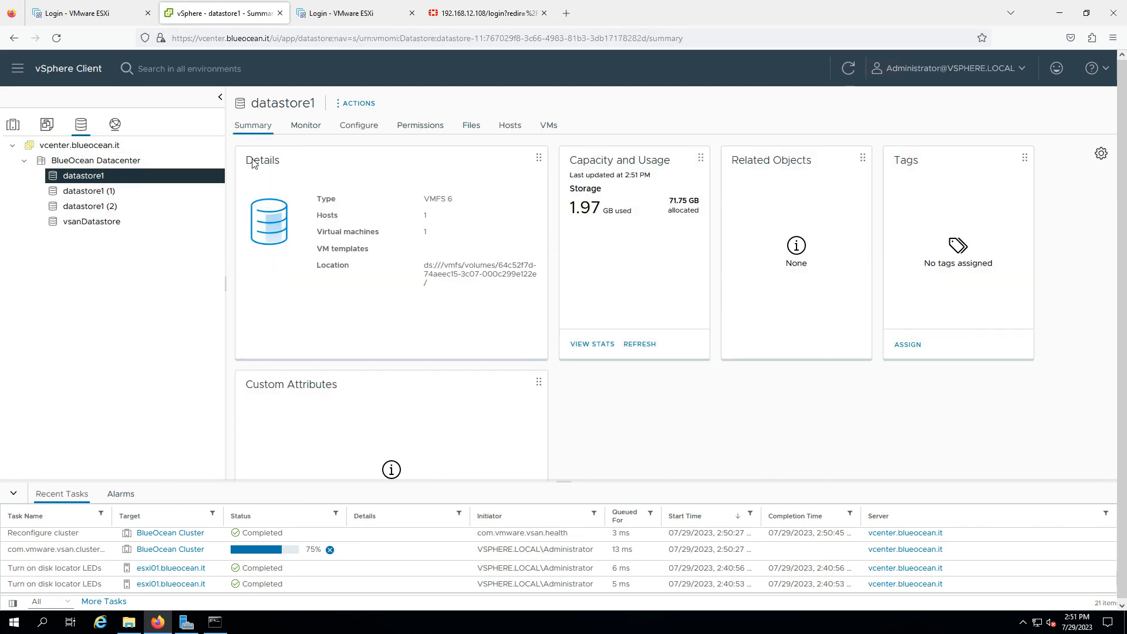
click(150, 223)
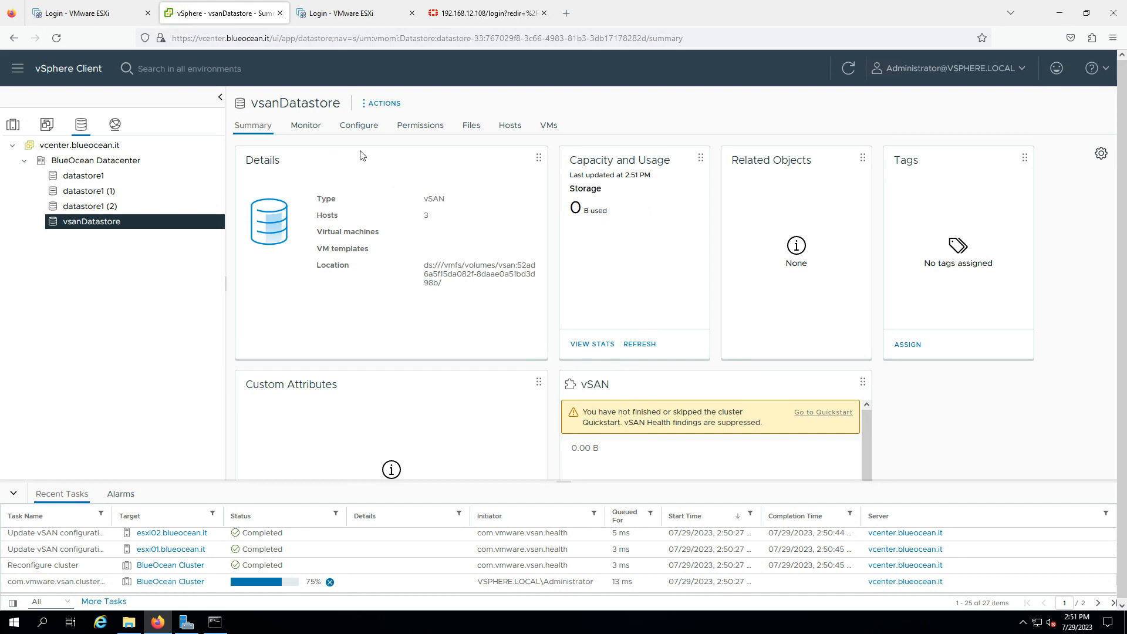
scroll(673, 289, down, 2)
scroll(670, 291, up, 2)
drag(680, 202, 712, 207)
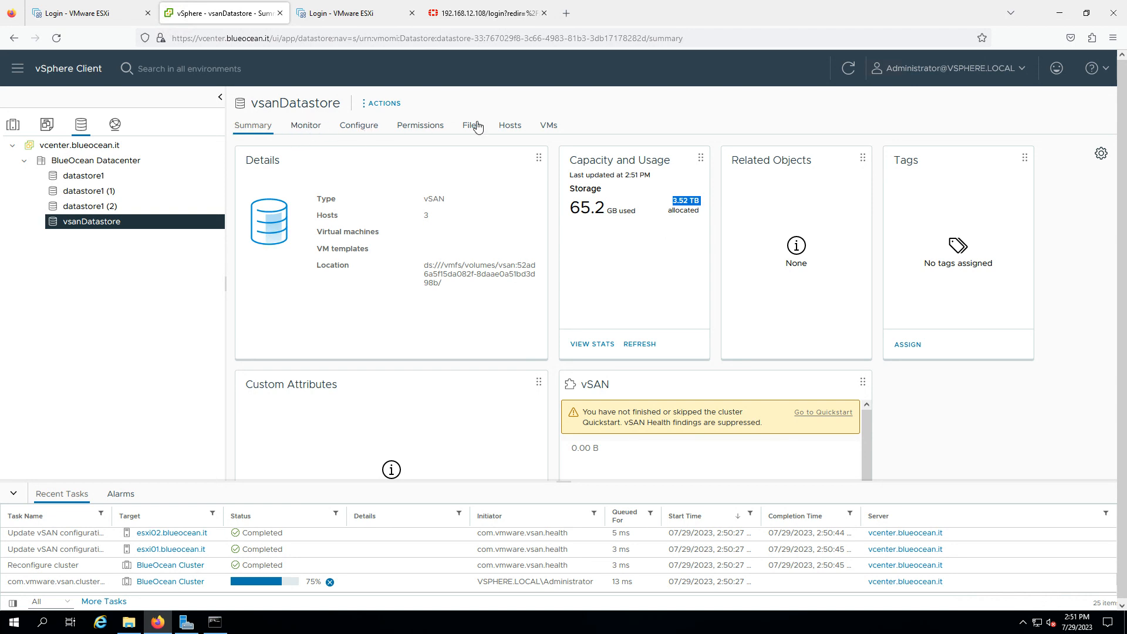
click(509, 125)
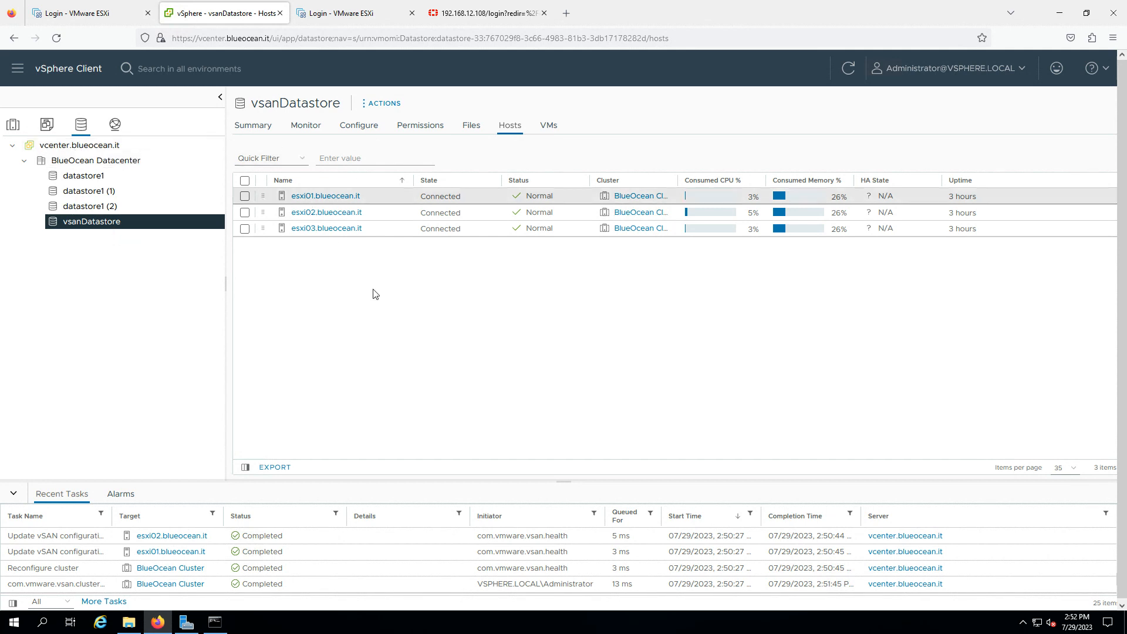
click(252, 125)
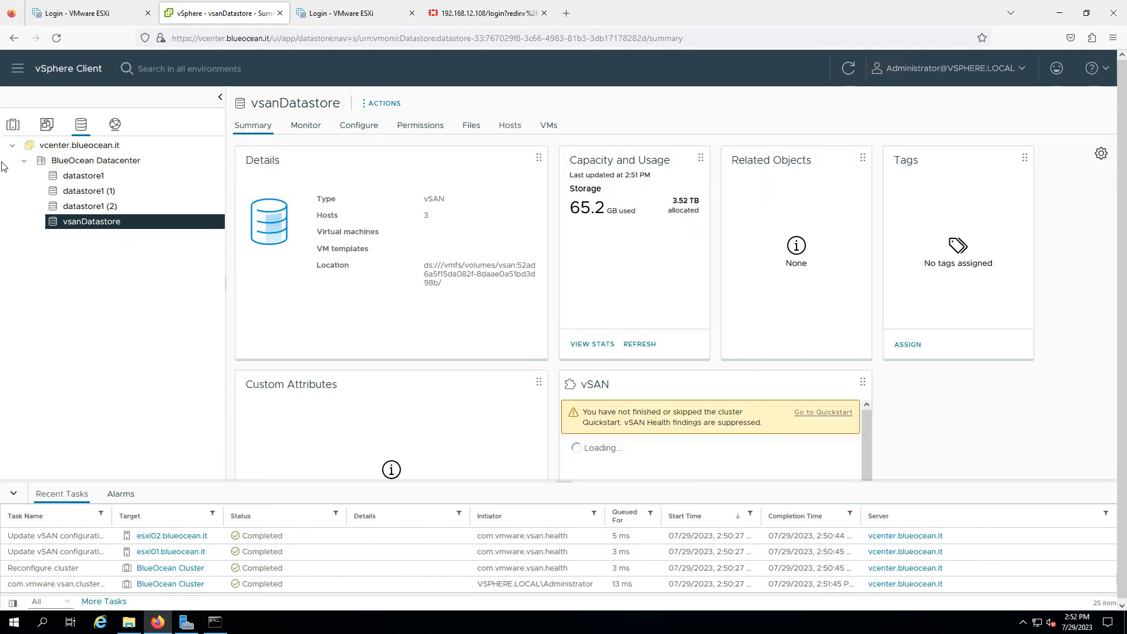
- View BlueOcean Cluster's Quickstart page and return to its vSAN services
click(13, 125)
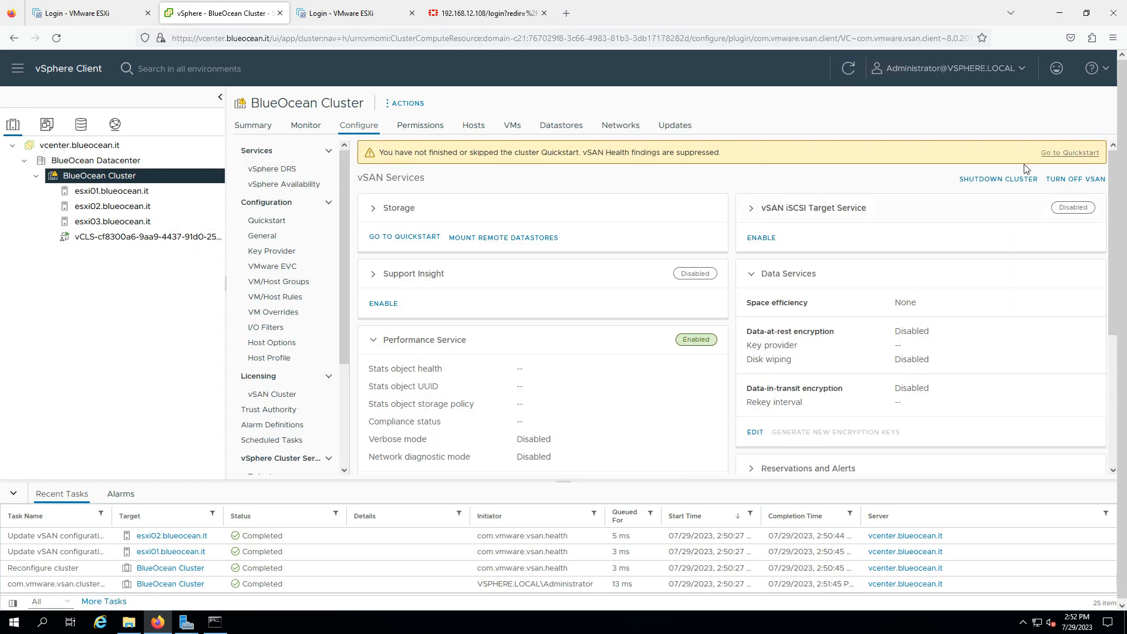
click(1070, 152)
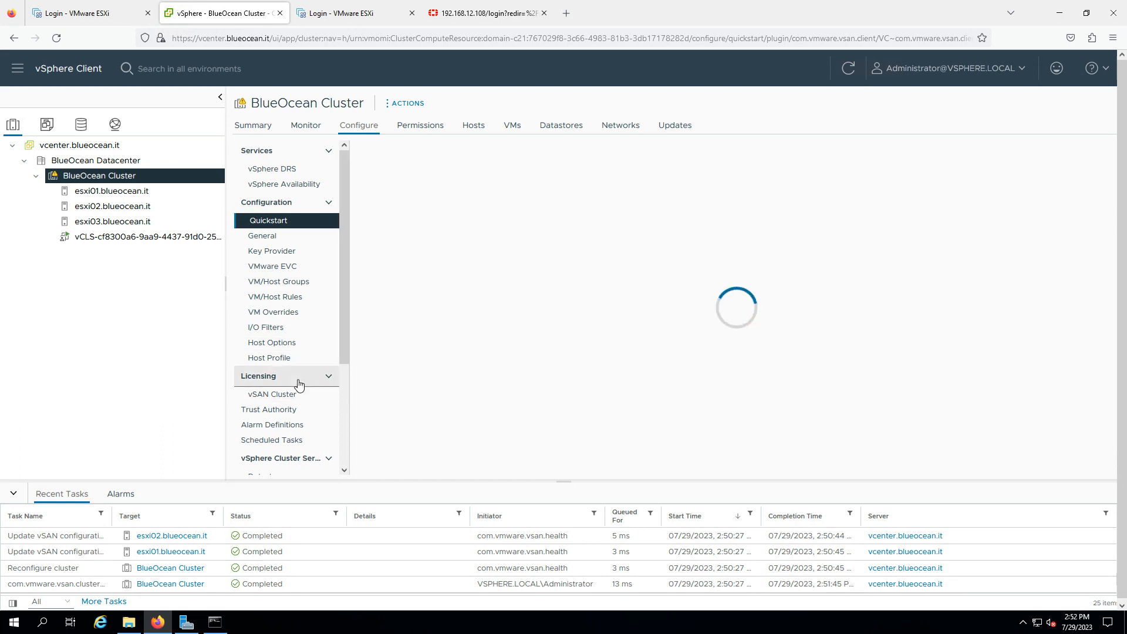
scroll(301, 379, down, 5)
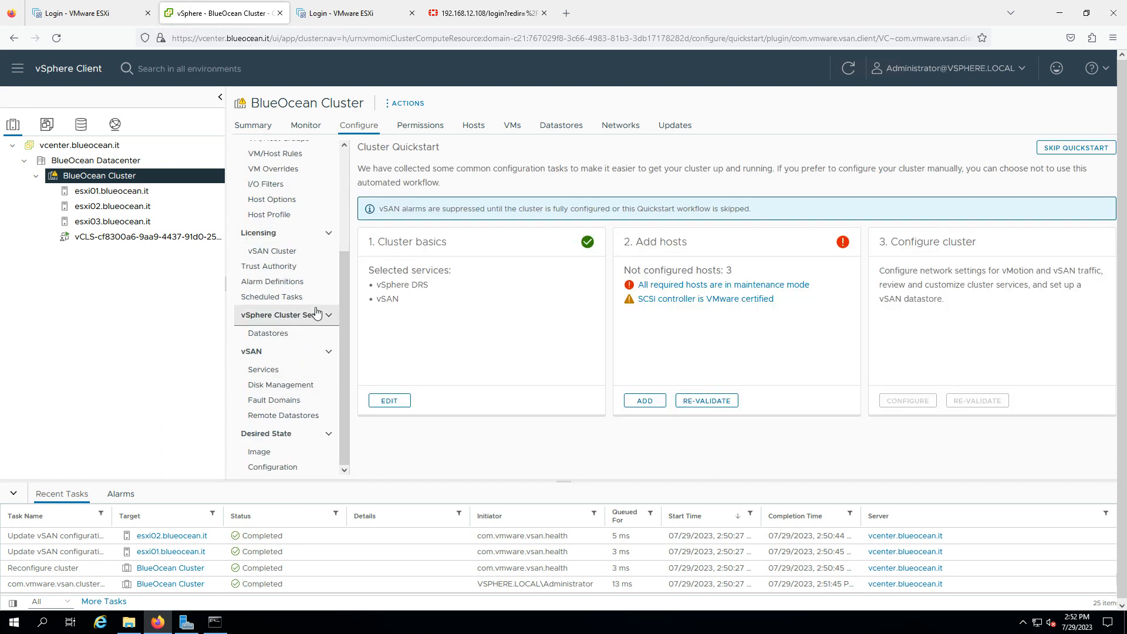
scroll(316, 311, down, 2)
click(297, 371)
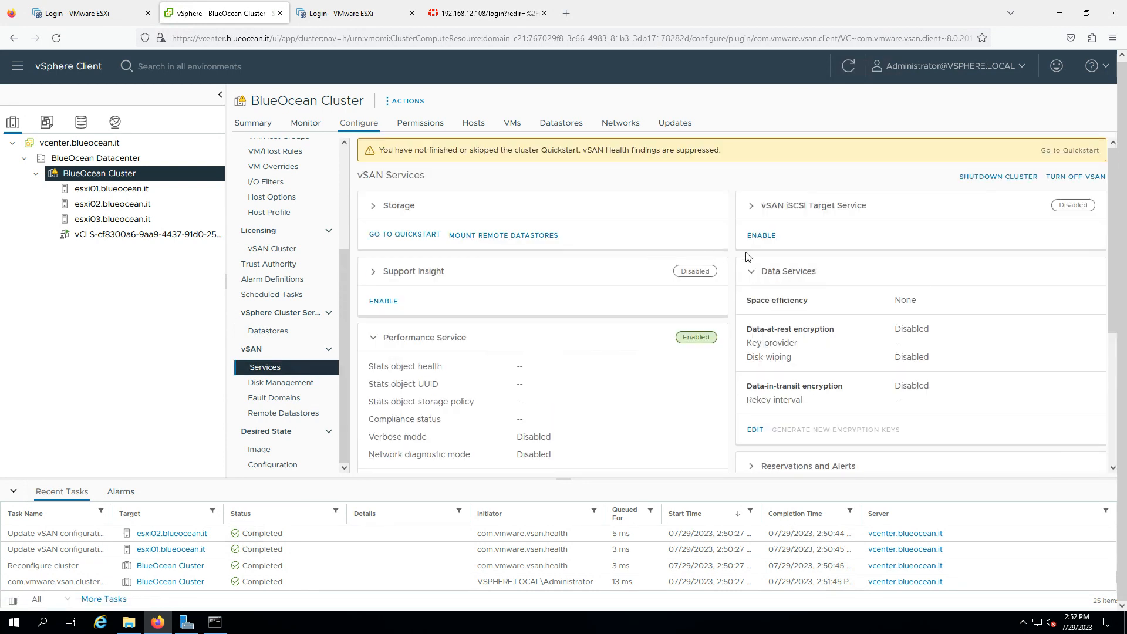
- Review the cluster's vSAN disk management and fault domains, hiding the recent tasks list
click(309, 383)
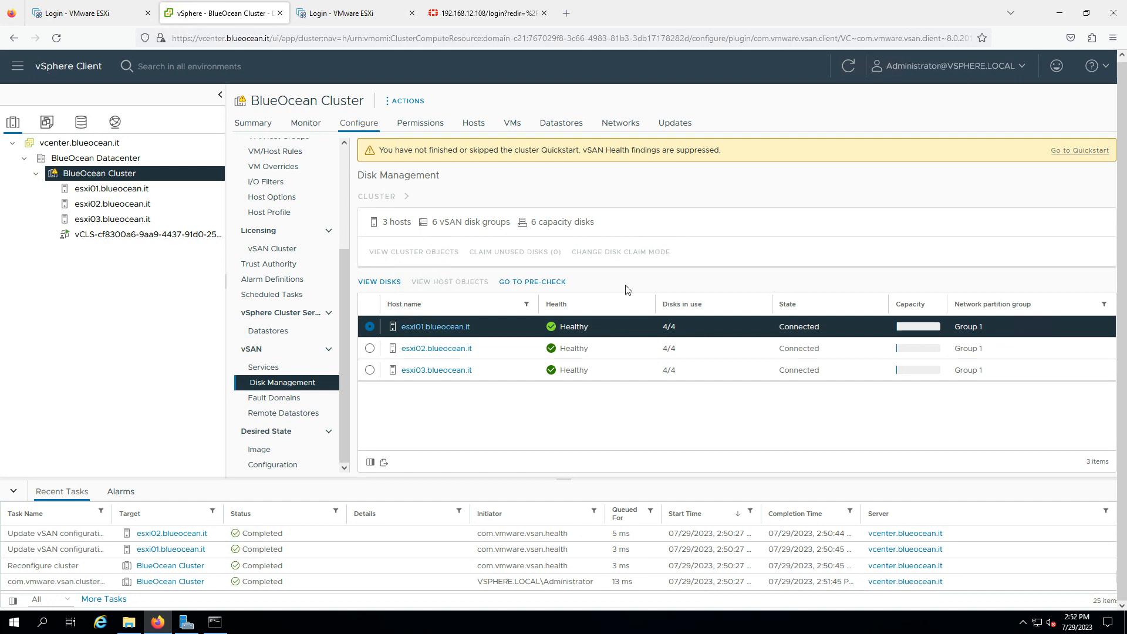
click(13, 493)
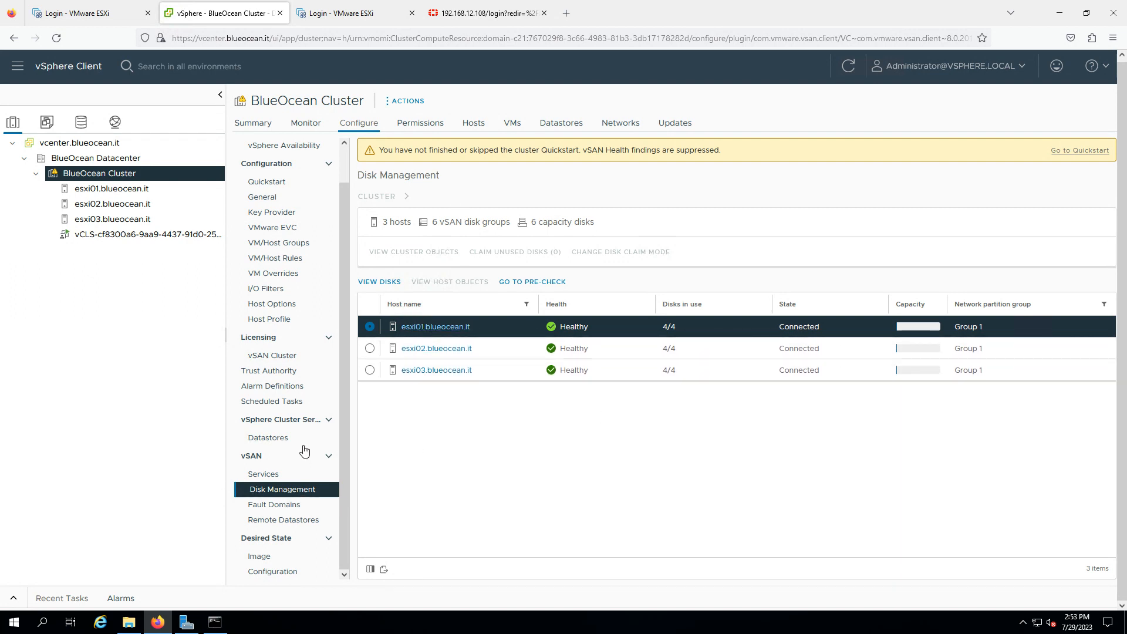
click(297, 476)
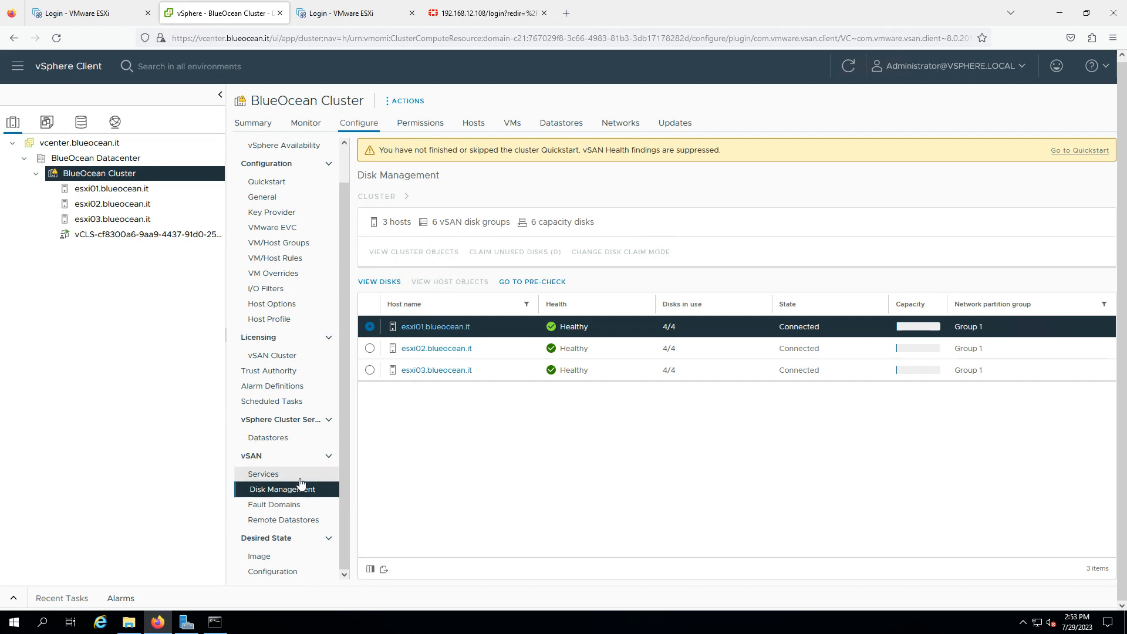
click(296, 506)
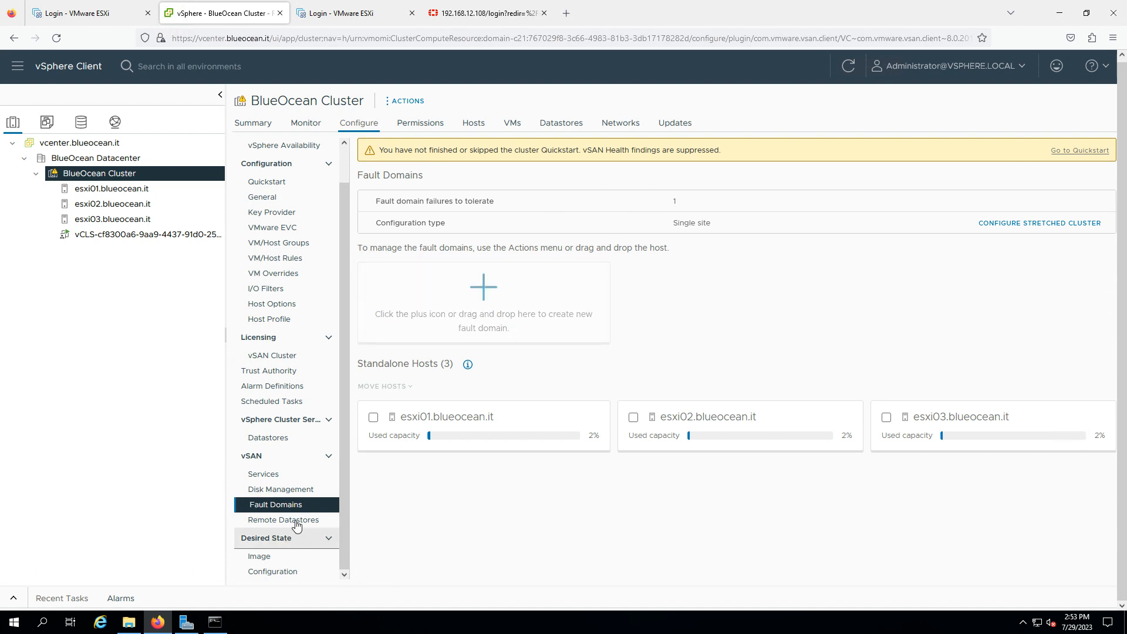
click(288, 487)
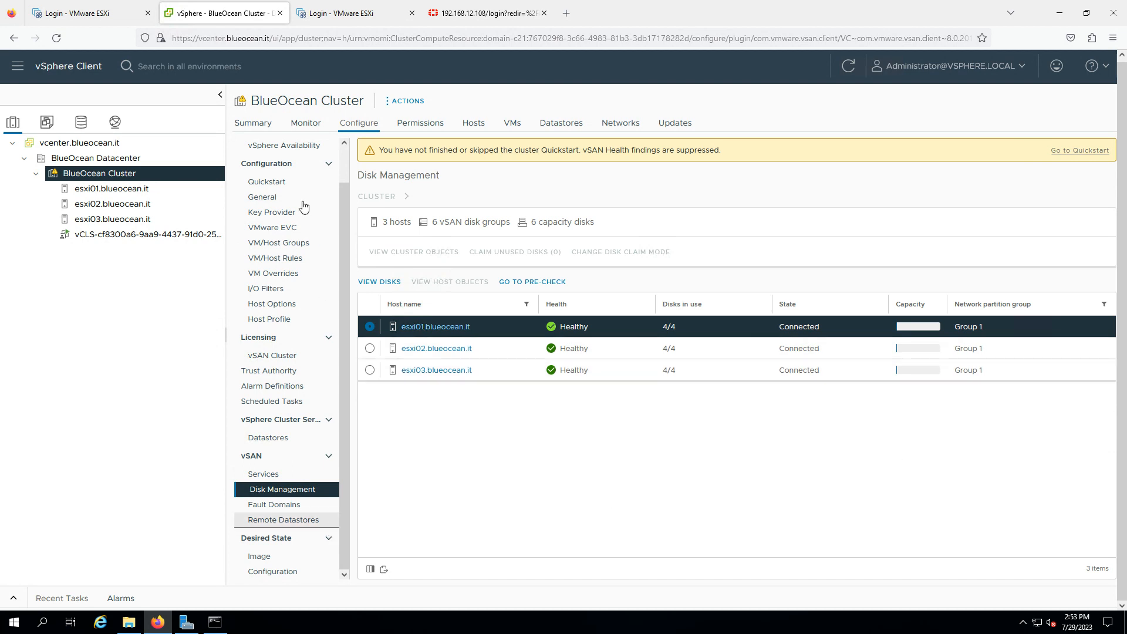
- Open the vSAN capacity overview in BlueOcean Cluster's monitoring to examine its storage usage
click(306, 123)
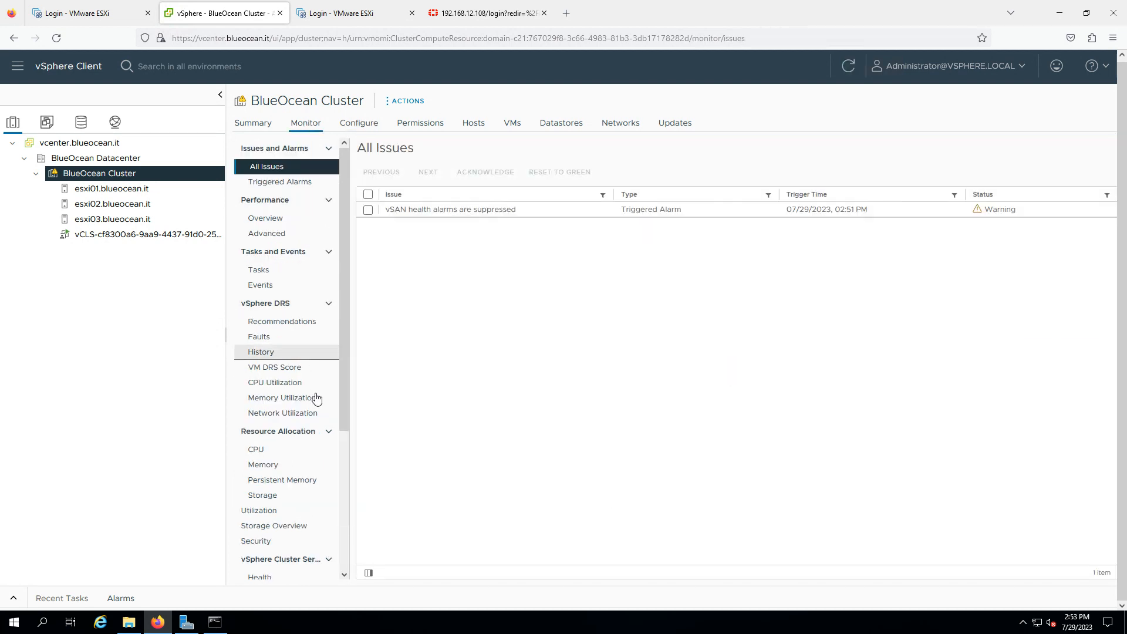
scroll(295, 468, down, 5)
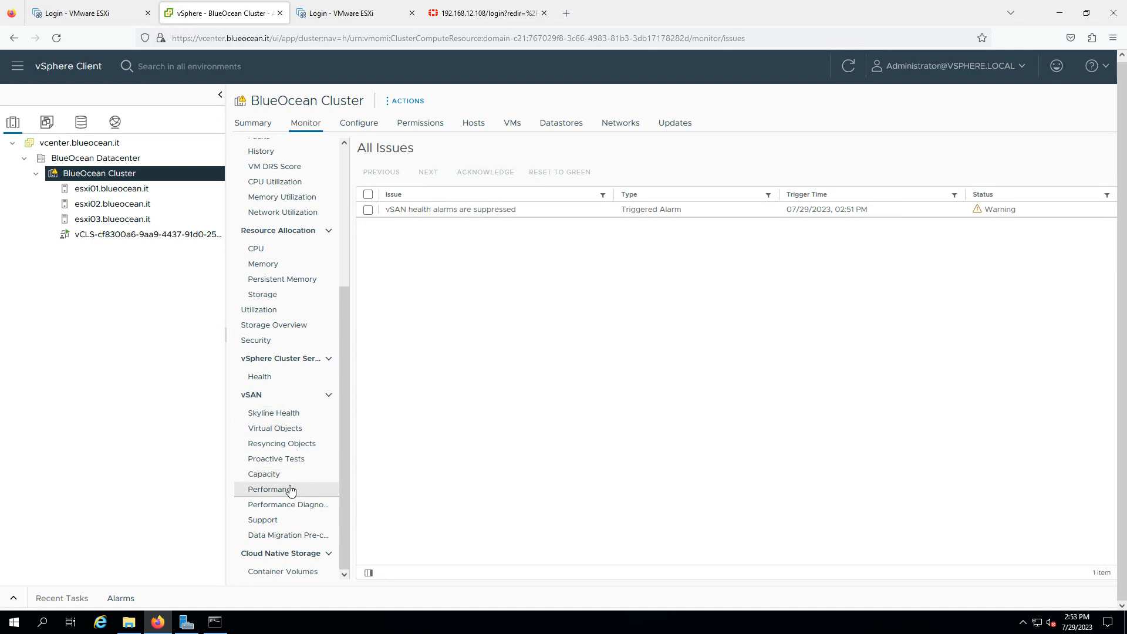
click(290, 476)
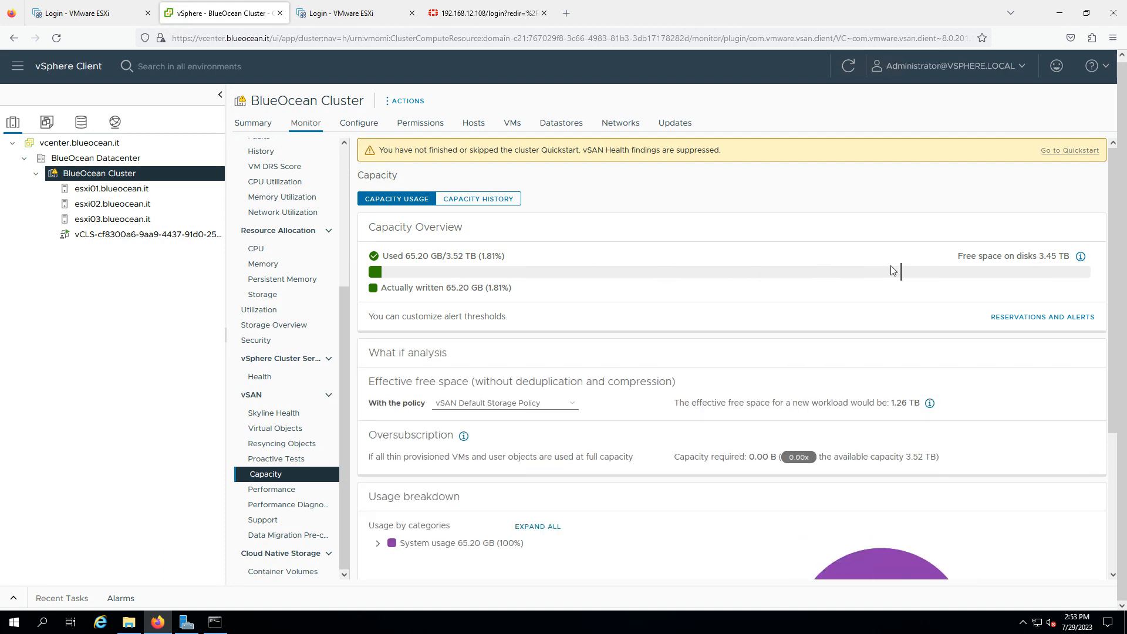
- Examine the capacity page's effective free space for new workloads under vSAN Default Storage Policy and its usage breakdown
scroll(618, 368, down, 1)
scroll(618, 368, down, 2)
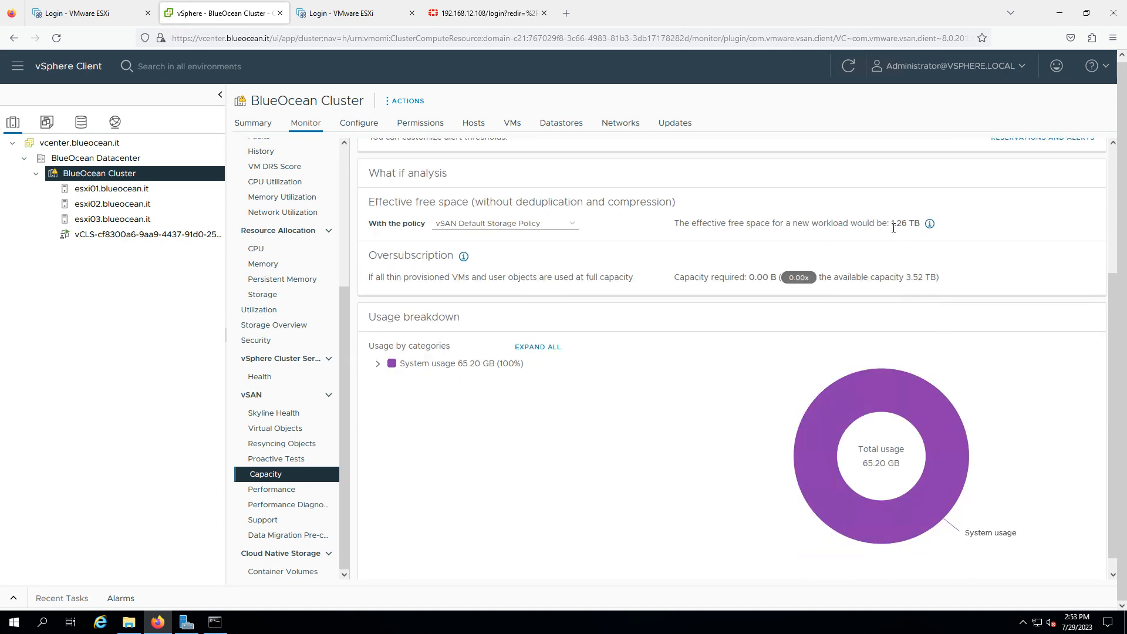
drag(885, 226, 945, 230)
scroll(984, 292, up, 2)
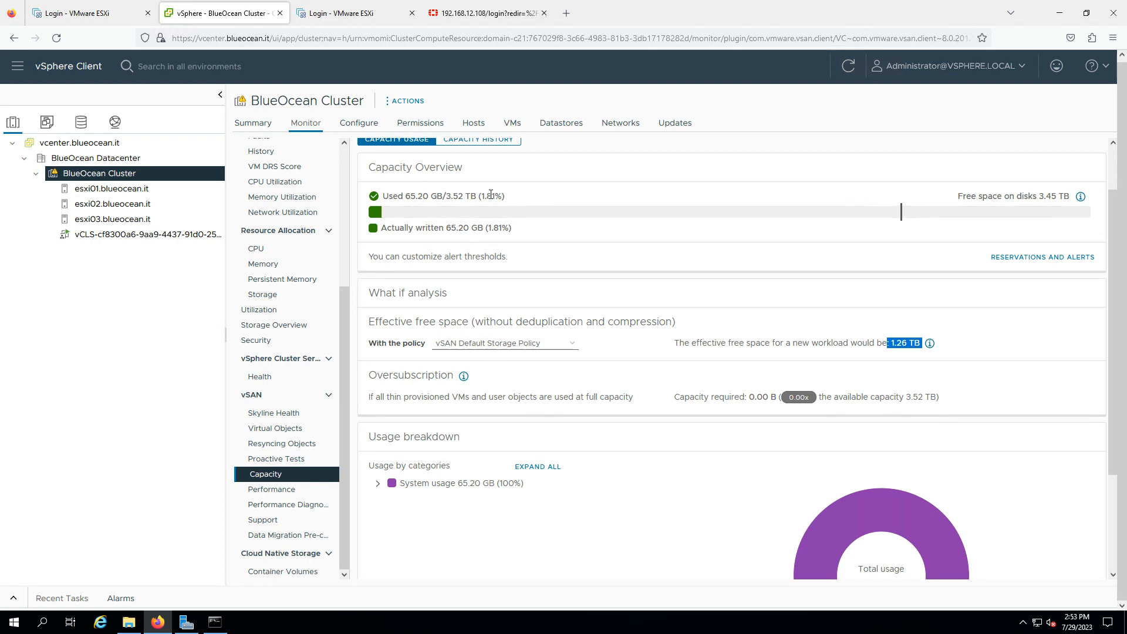
scroll(508, 227, up, 1)
scroll(509, 226, down, 1)
scroll(508, 226, down, 2)
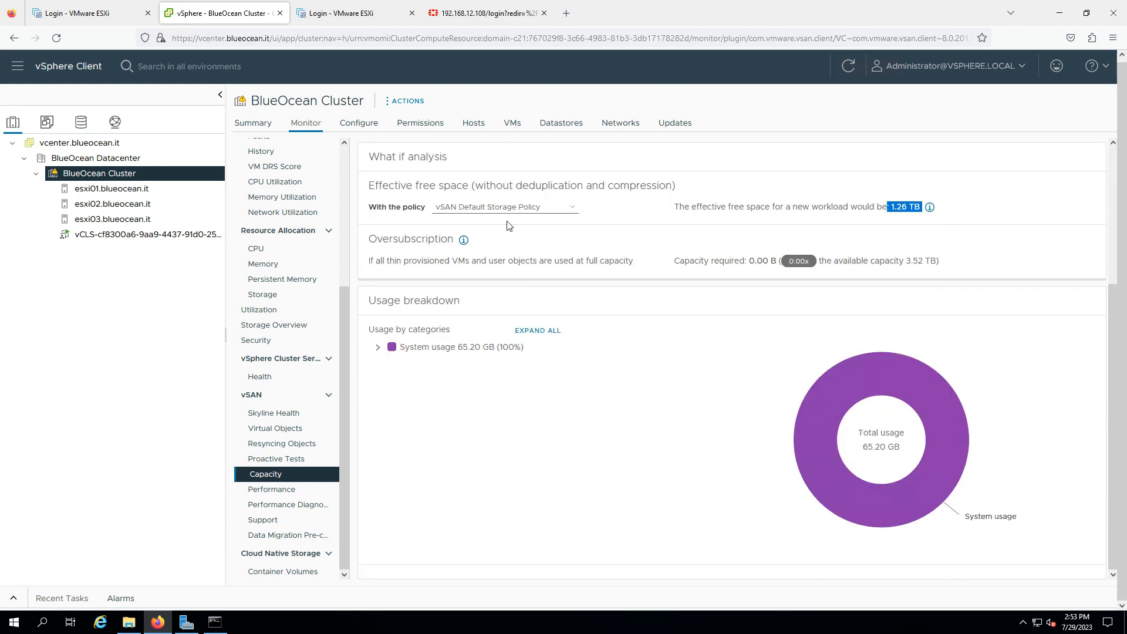
scroll(508, 226, up, 2)
- View the cluster's vSAN performance metrics and the VM Creation Test details among its proactive tests
click(295, 491)
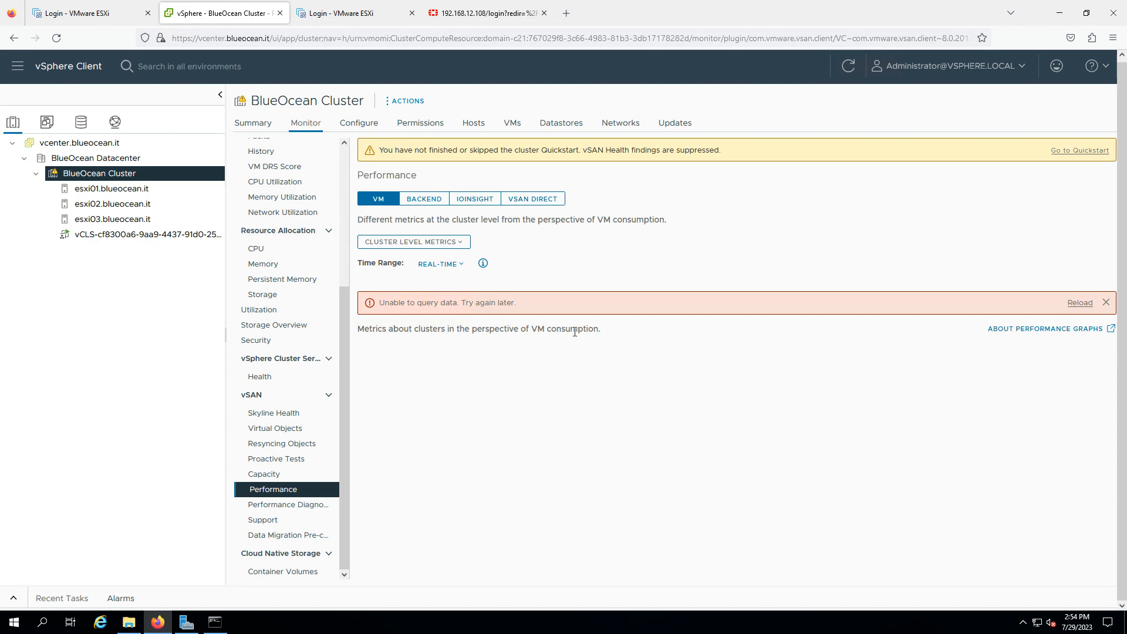
click(288, 459)
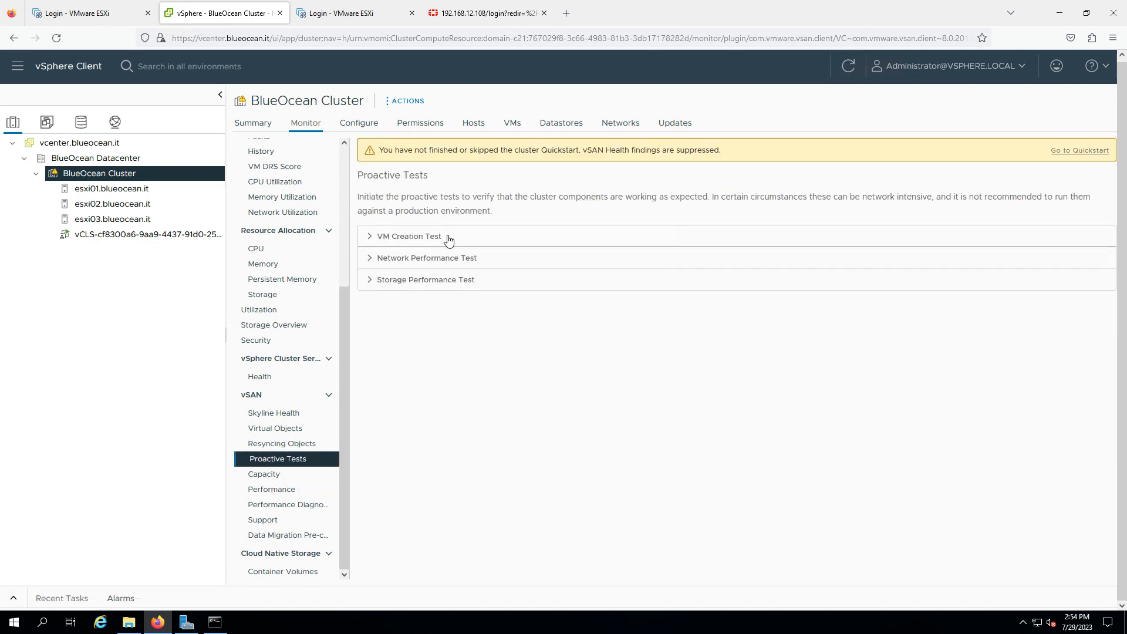
click(399, 237)
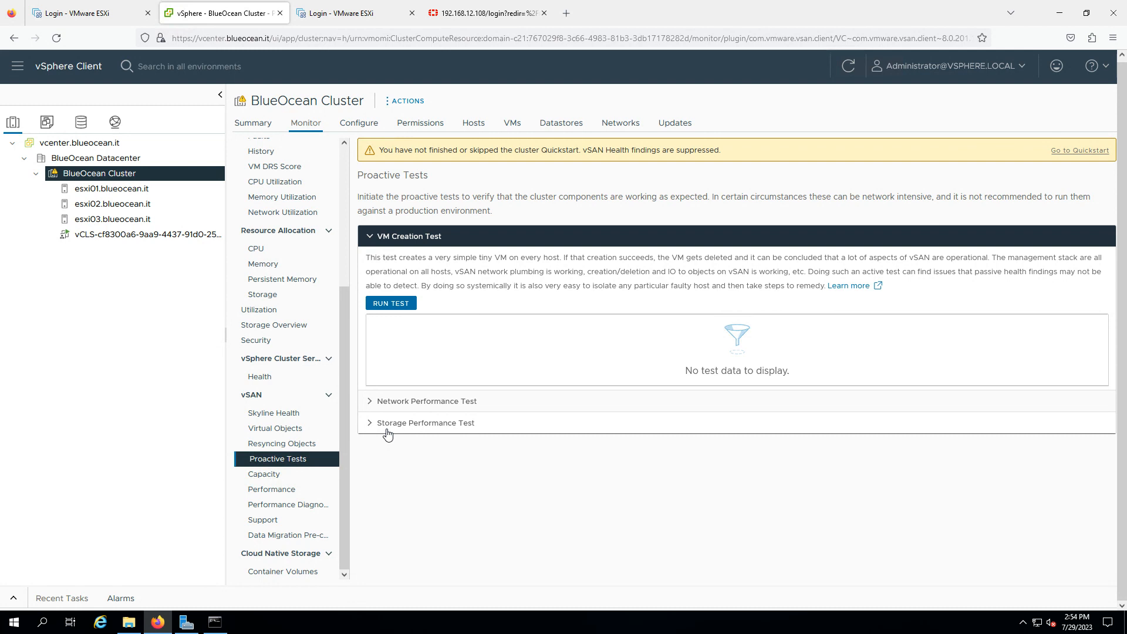
- Review BlueOcean Cluster's vSAN Skyline Health, including its health score trend and unhealthy findings
click(300, 414)
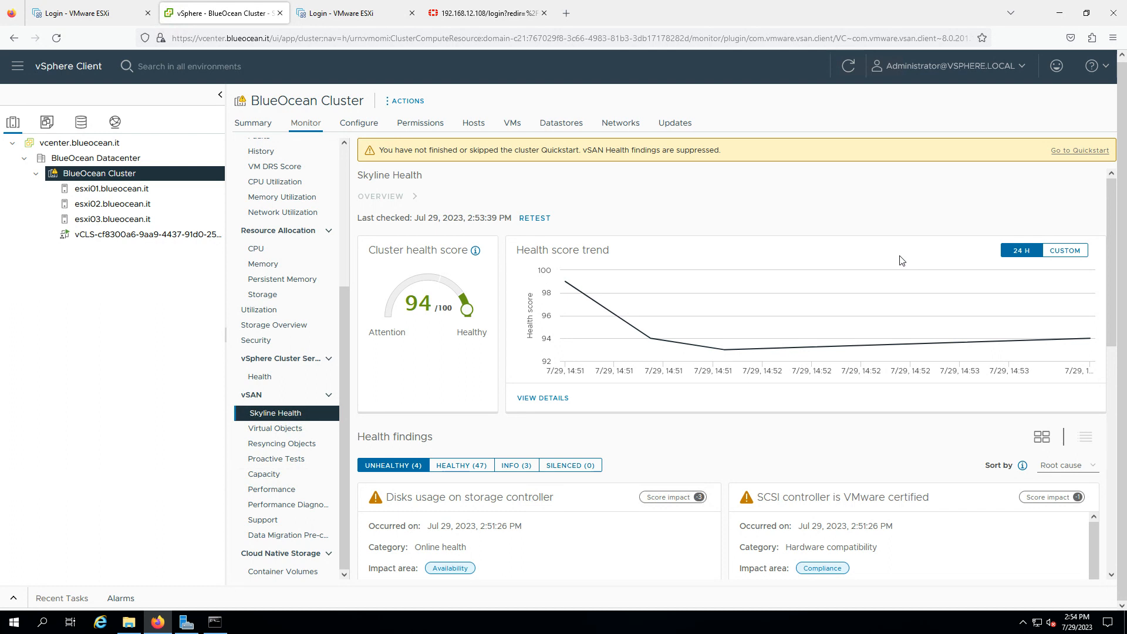
scroll(902, 260, down, 3)
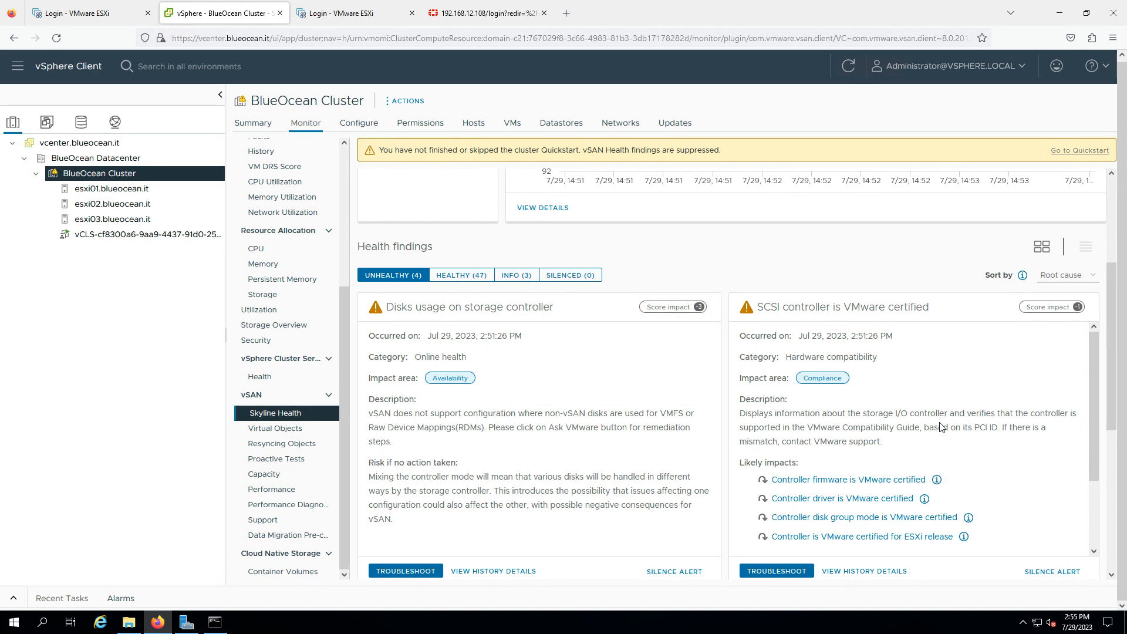
scroll(477, 427, down, 1)
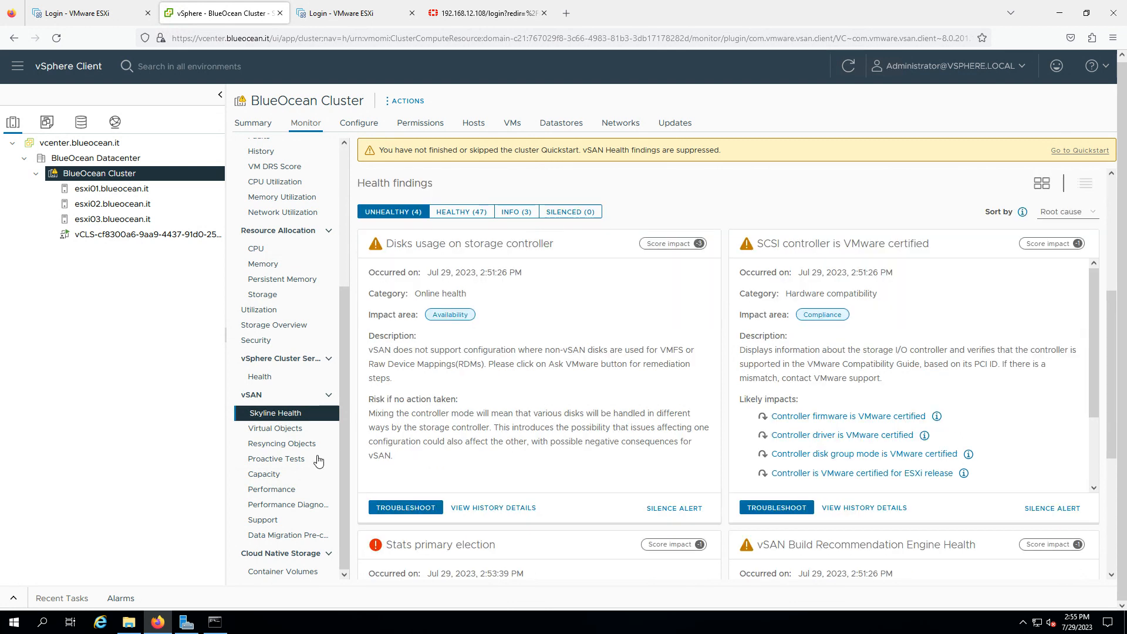
scroll(271, 523, up, 2)
scroll(272, 524, up, 1)
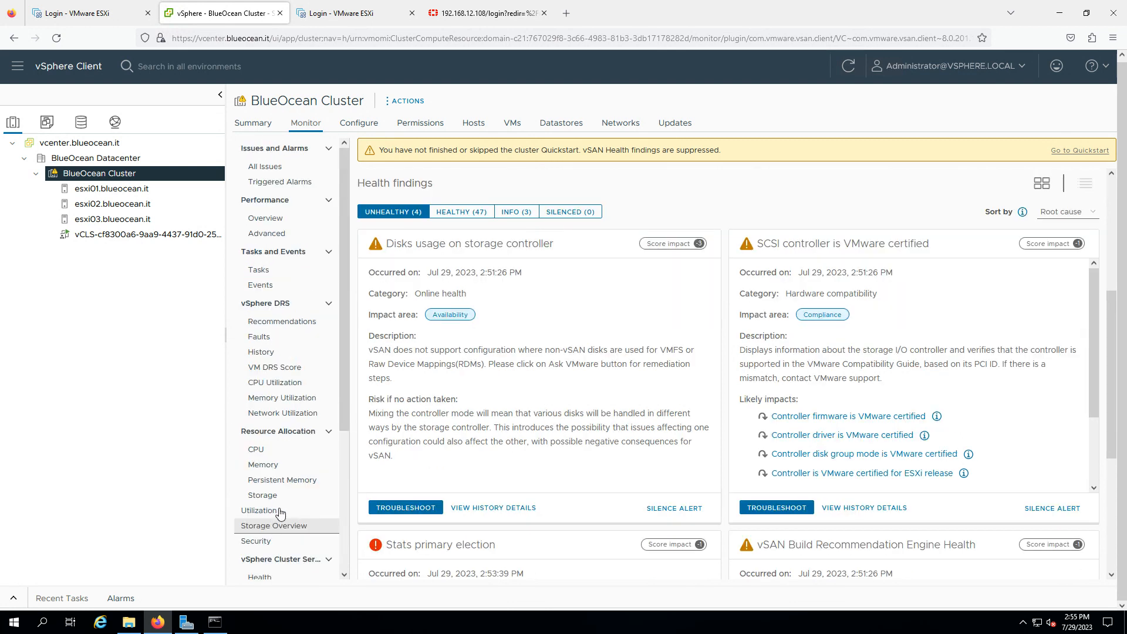
- Check the BlueOcean-vDS port groups in the network inventory and vsanDatastore's summary in the storage inventory
click(264, 128)
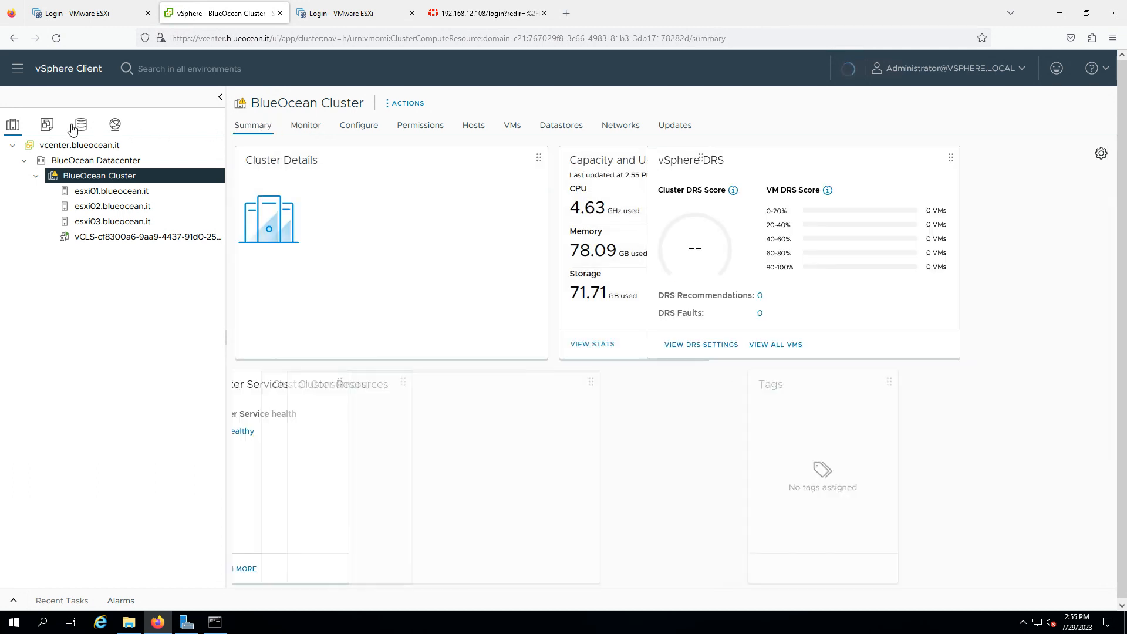
click(115, 125)
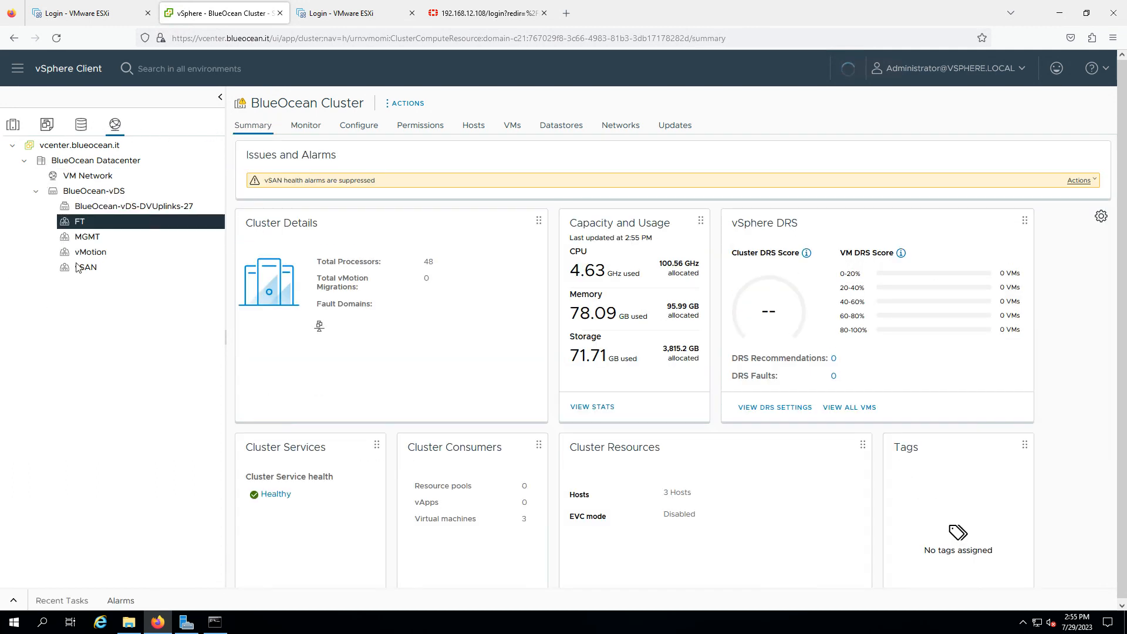
click(82, 124)
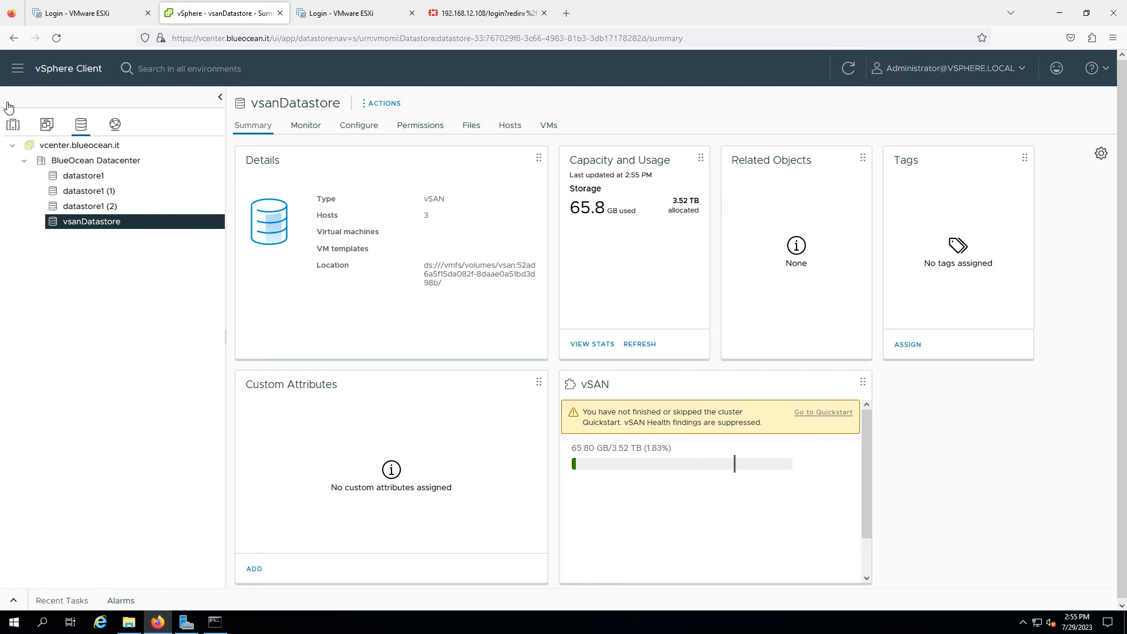
- Clear the suppressed vSAN health alarms warning from BlueOcean Cluster's summary and show the recent tasks list
click(13, 124)
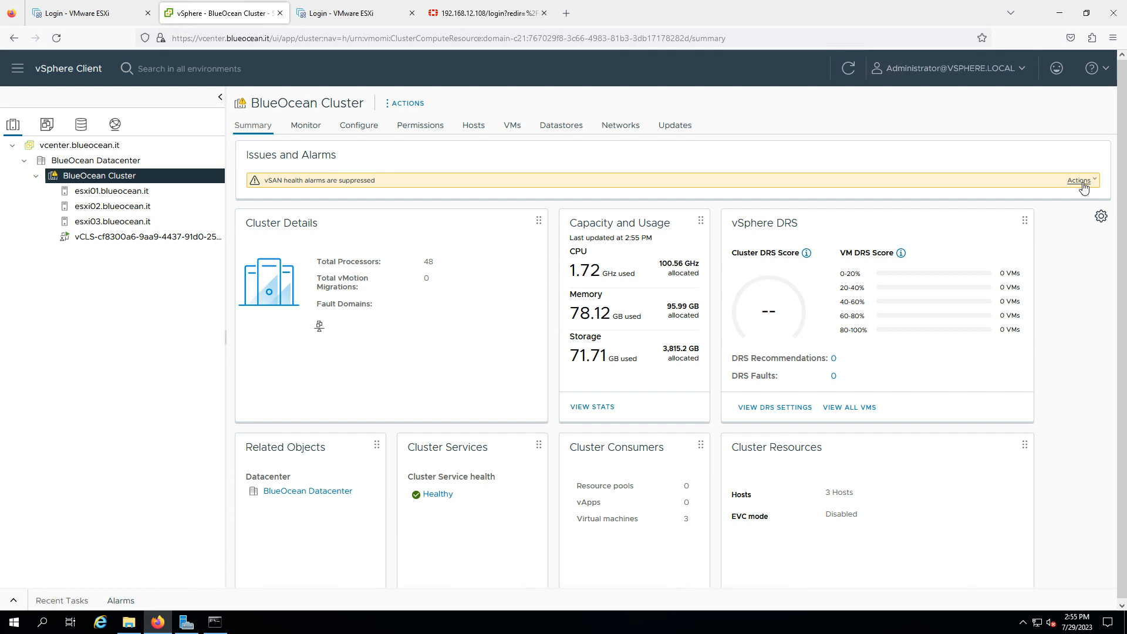
click(1079, 180)
click(1062, 225)
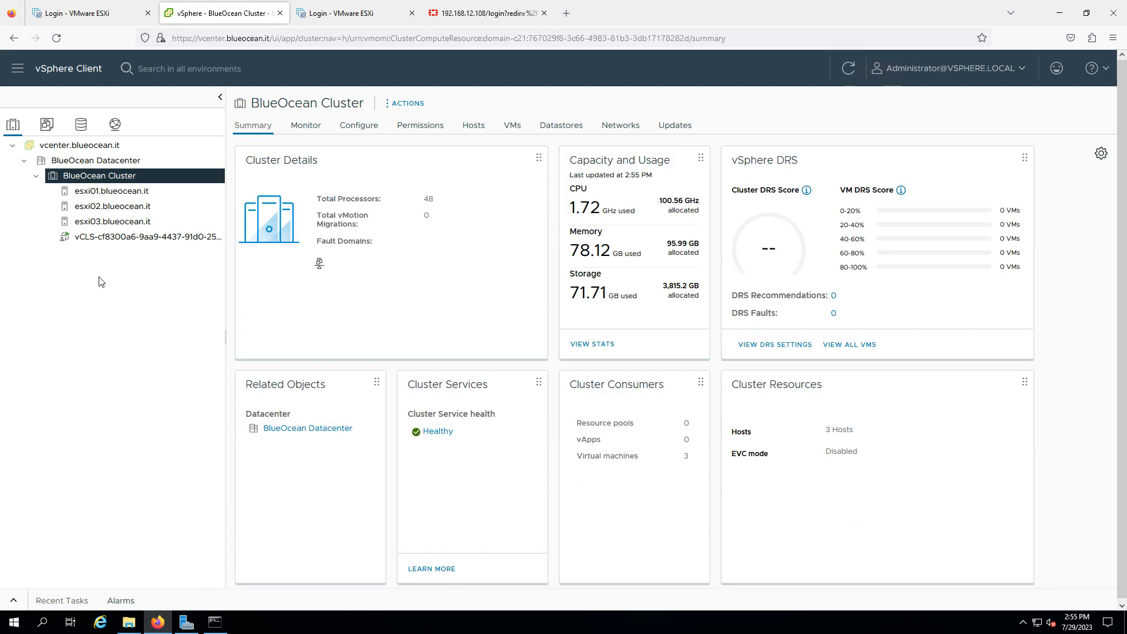
click(14, 600)
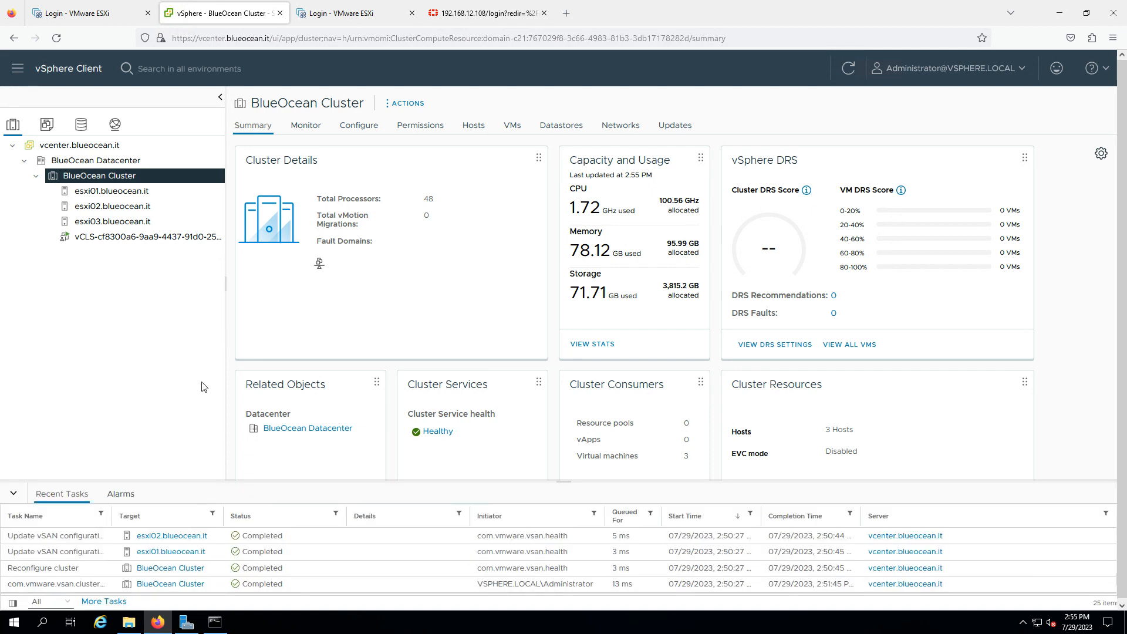